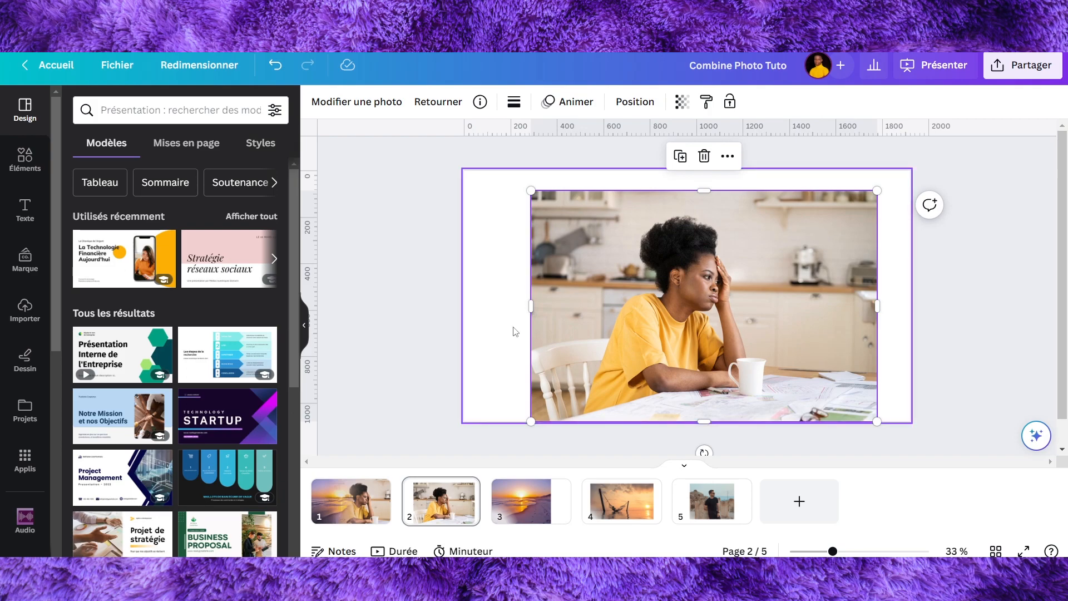
Review the blended photo on page 1 and its source photos on pages 2 and 3.
left_click(350, 499)
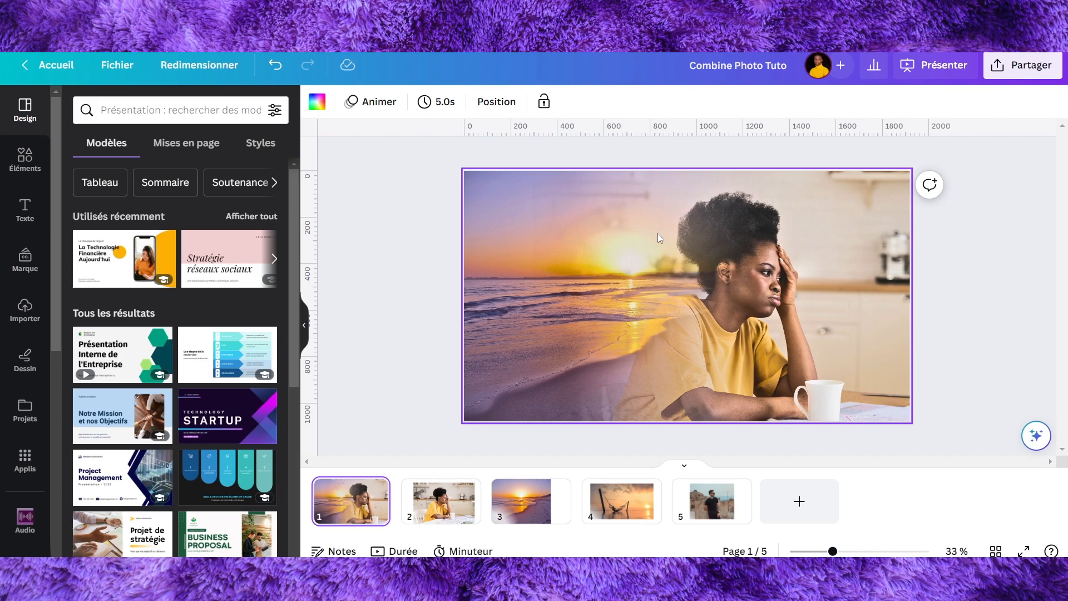
left_click(525, 498)
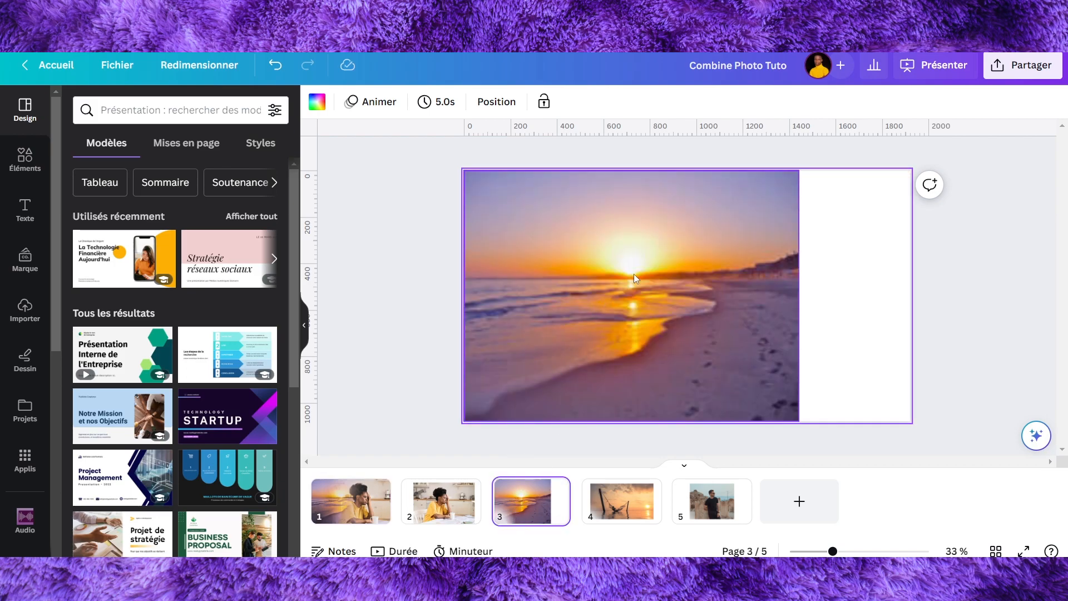
left_click_drag(667, 303, 695, 295)
left_click(441, 501)
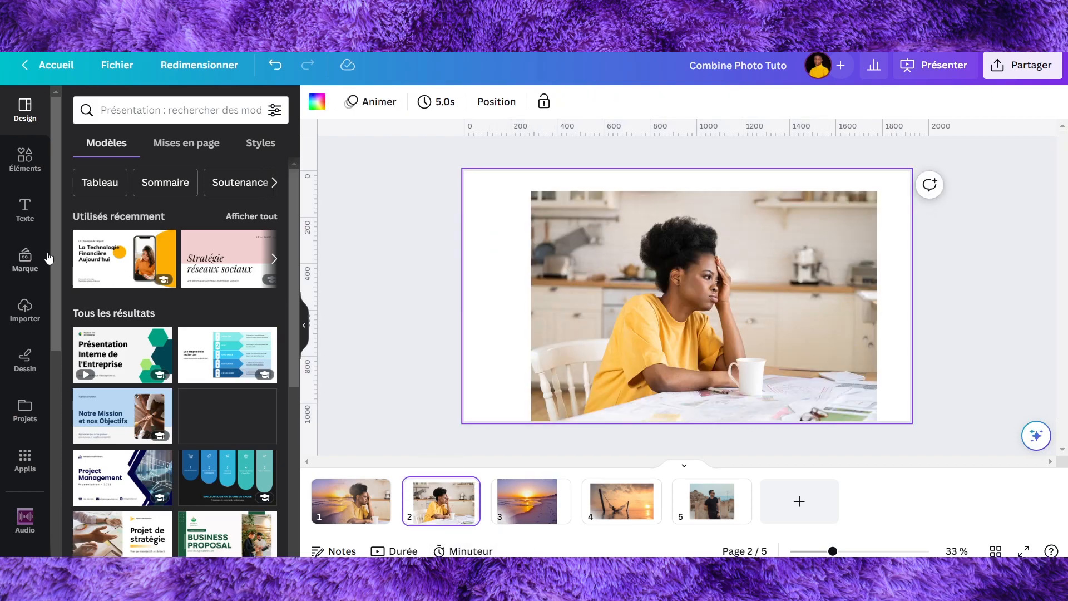
left_click(21, 163)
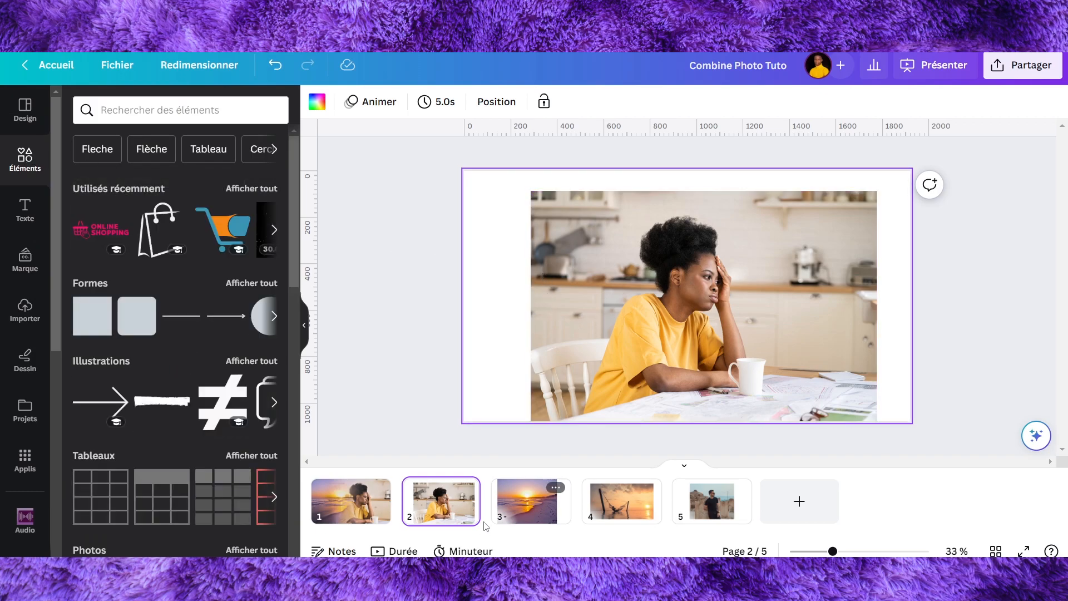
left_click(342, 506)
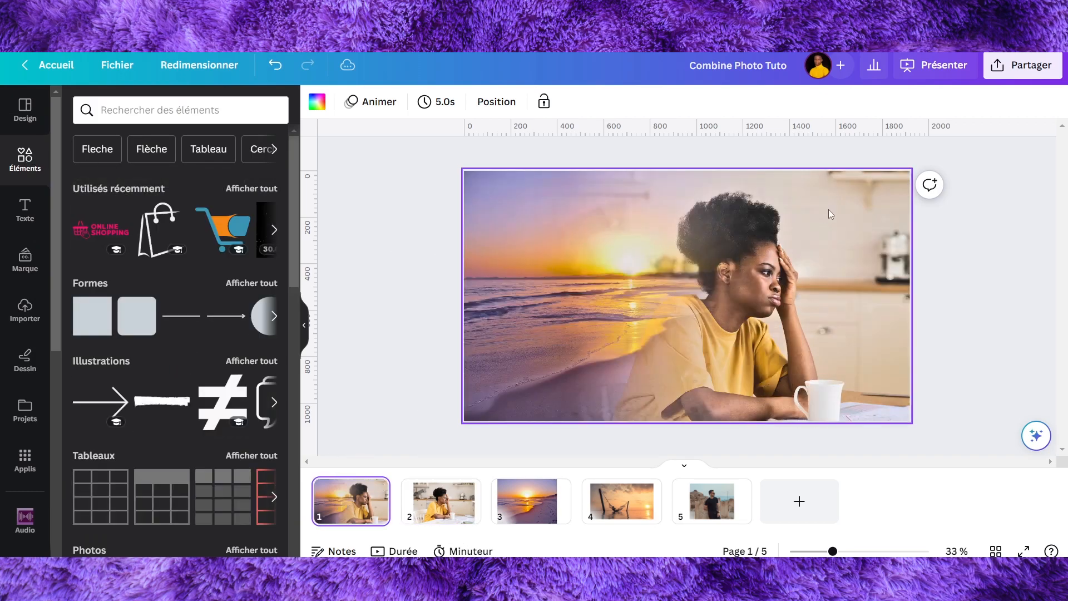
mouse_move(833, 551)
left_mouse_down()
mouse_move(850, 551)
mouse_move(829, 551)
left_mouse_up()
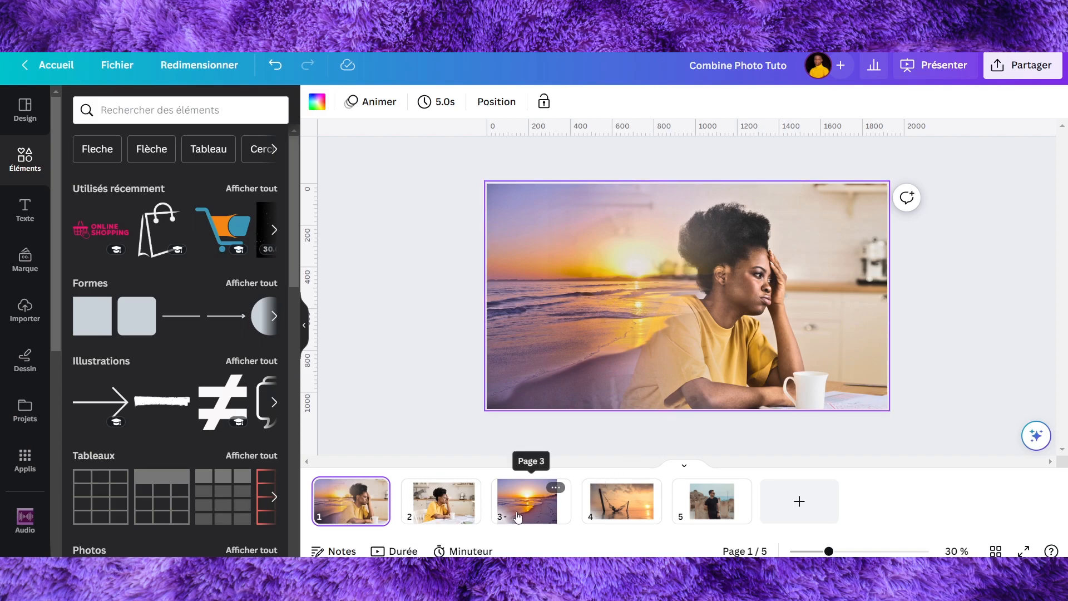
Review the hammock photo on page 4 and the man's photo on page 5, and add a blank page at the end.
left_click(618, 504)
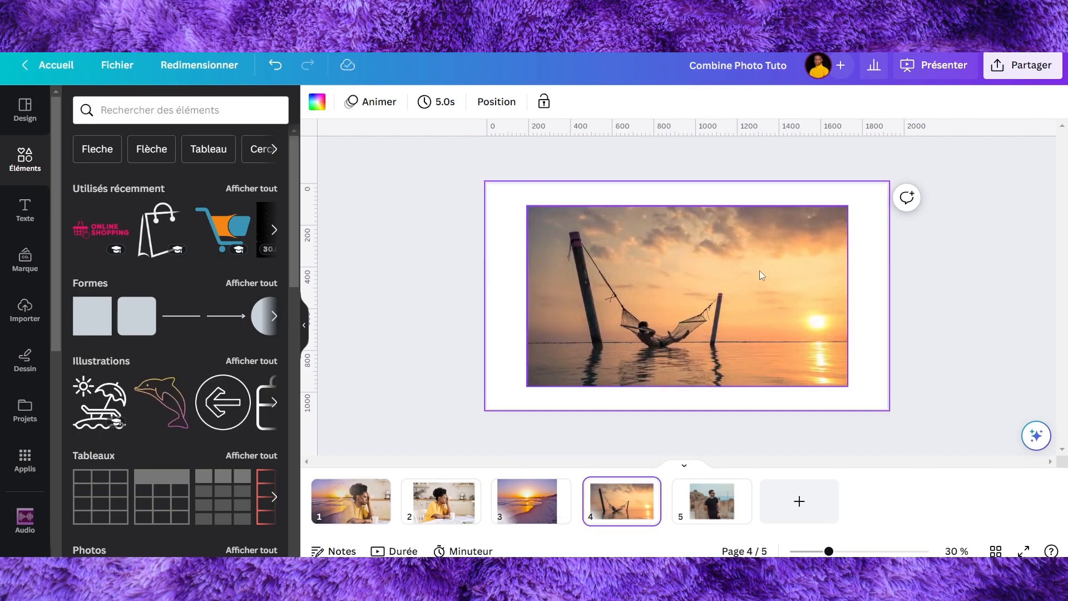
left_click(766, 270)
left_click(735, 510)
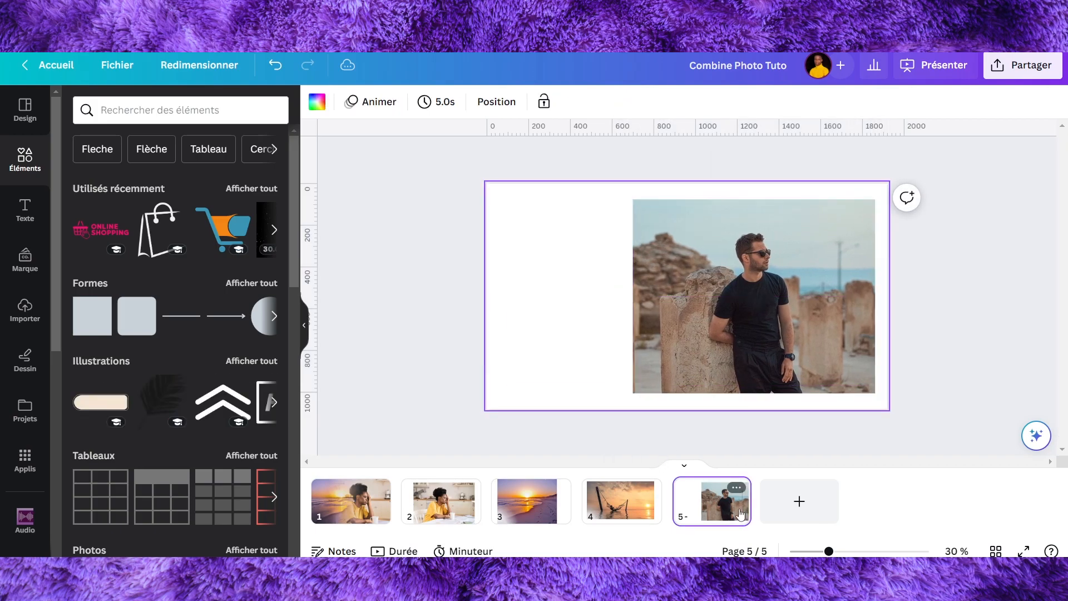
left_click(776, 286)
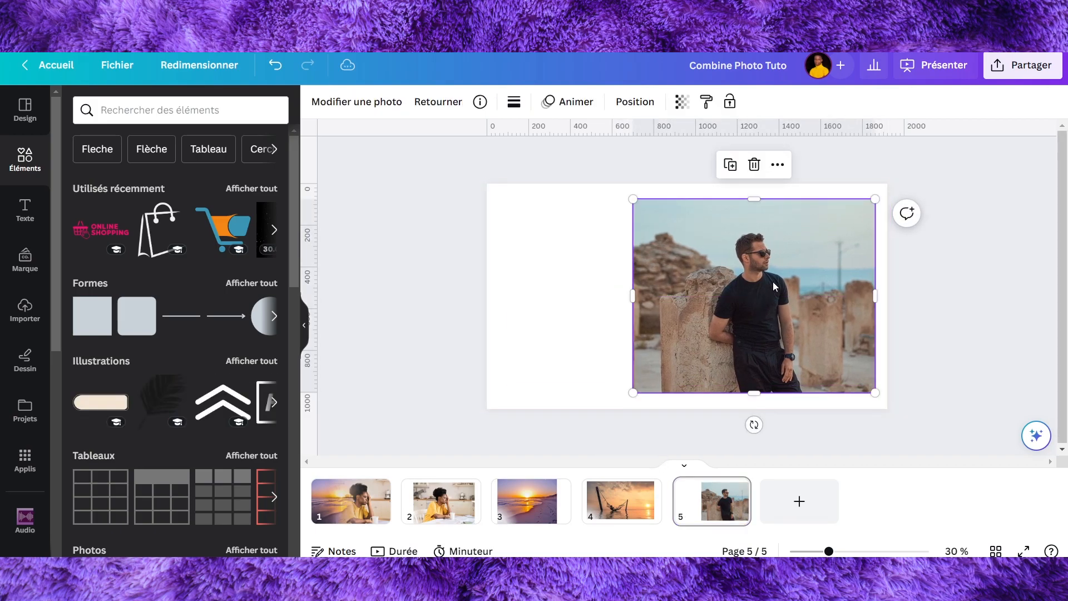
left_click(635, 509)
left_click(713, 270)
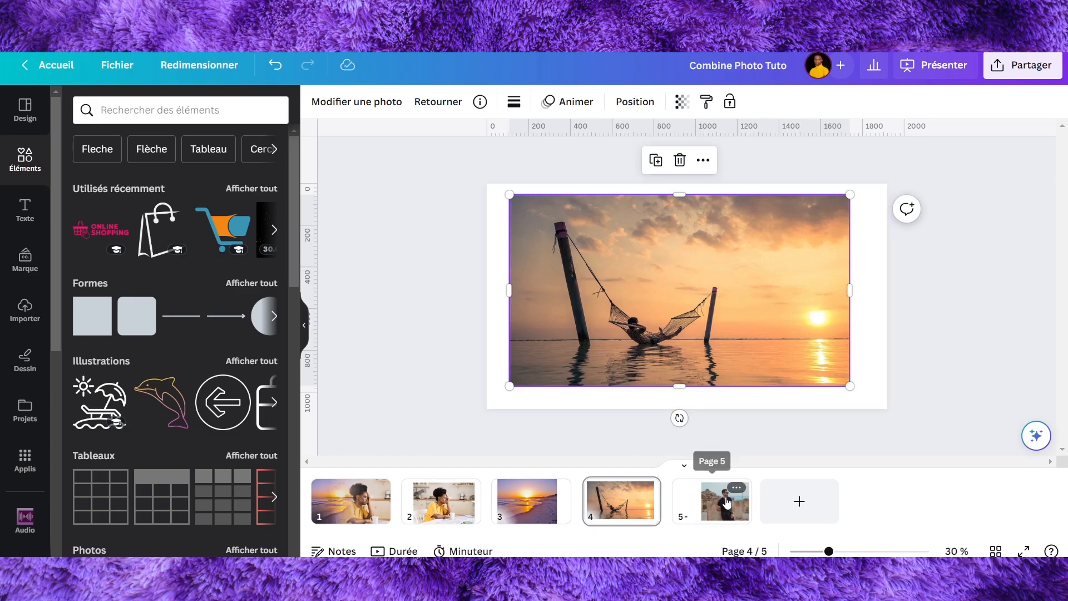
left_click(725, 483)
left_click(799, 503)
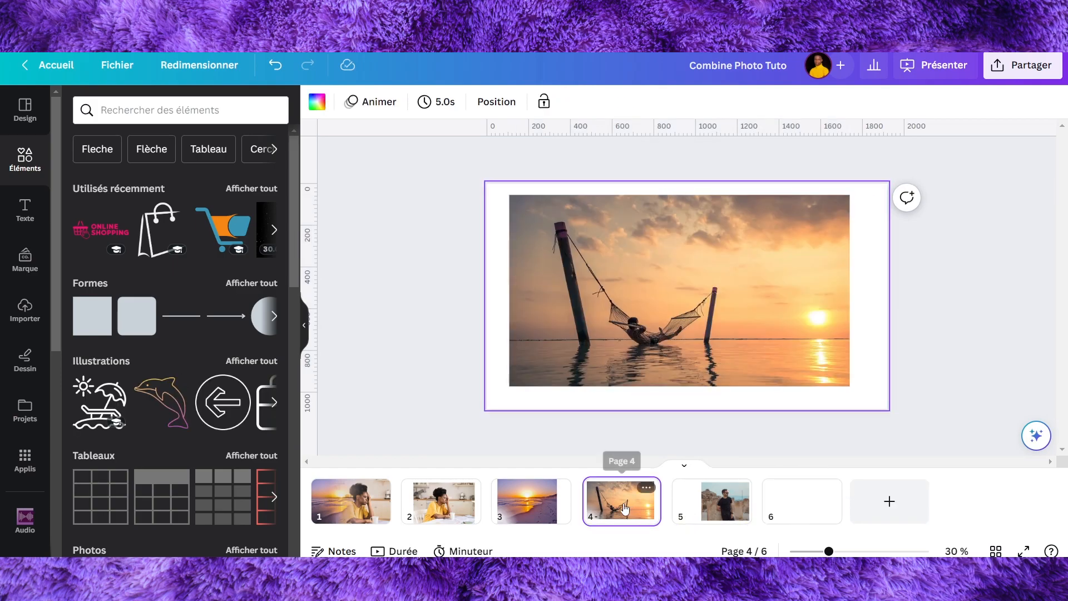
mouse_move(597, 267)
left_mouse_down()
mouse_move(633, 262)
mouse_move(610, 261)
left_mouse_up()
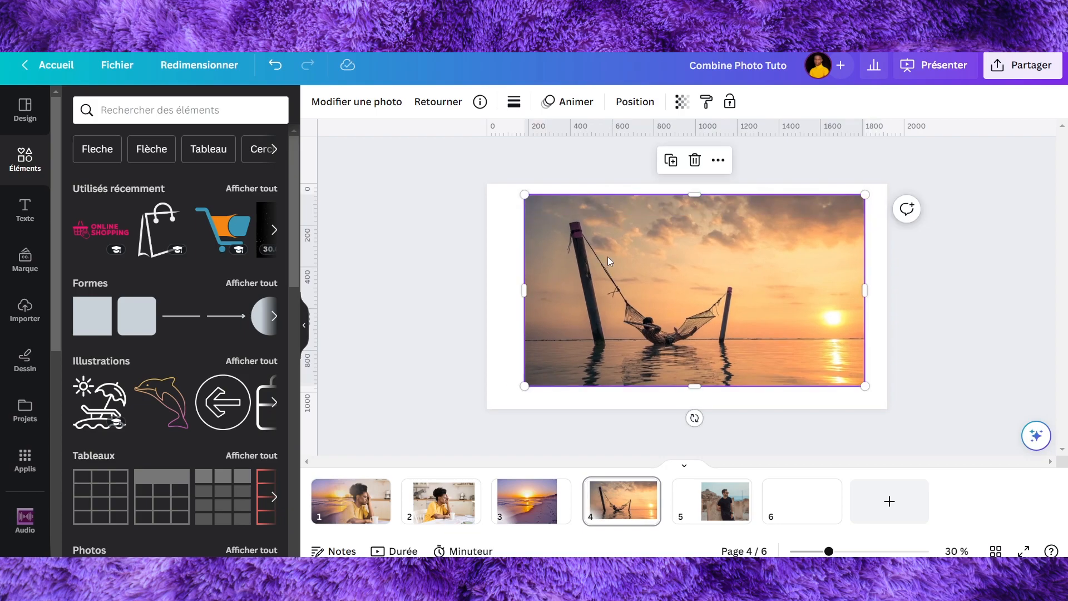
mouse_move(678, 300)
left_mouse_down()
mouse_move(639, 321)
mouse_move(691, 305)
left_mouse_up()
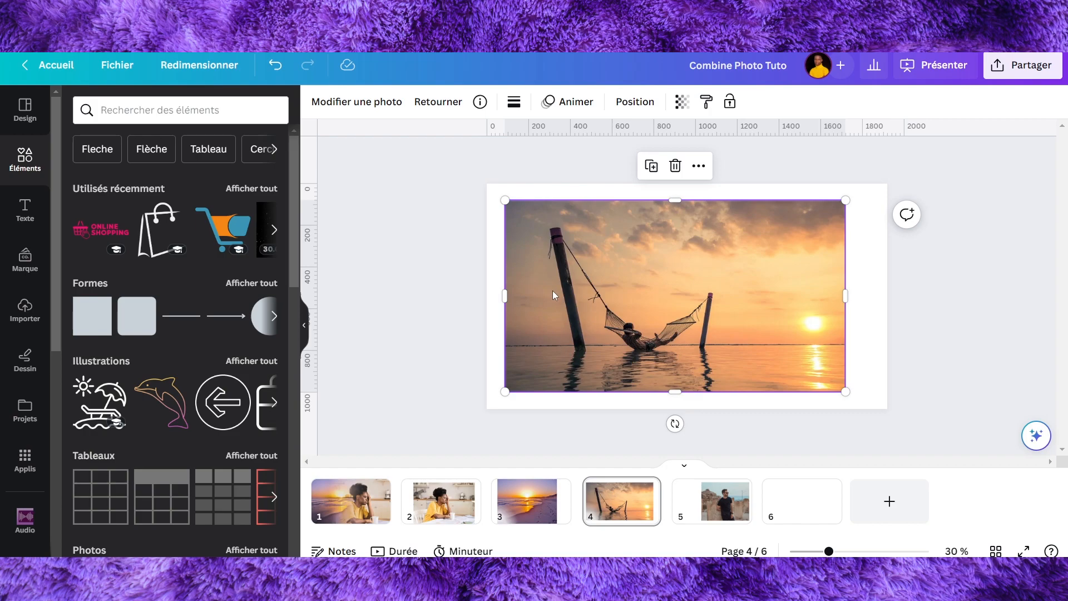
left_click_drag(598, 287, 611, 287)
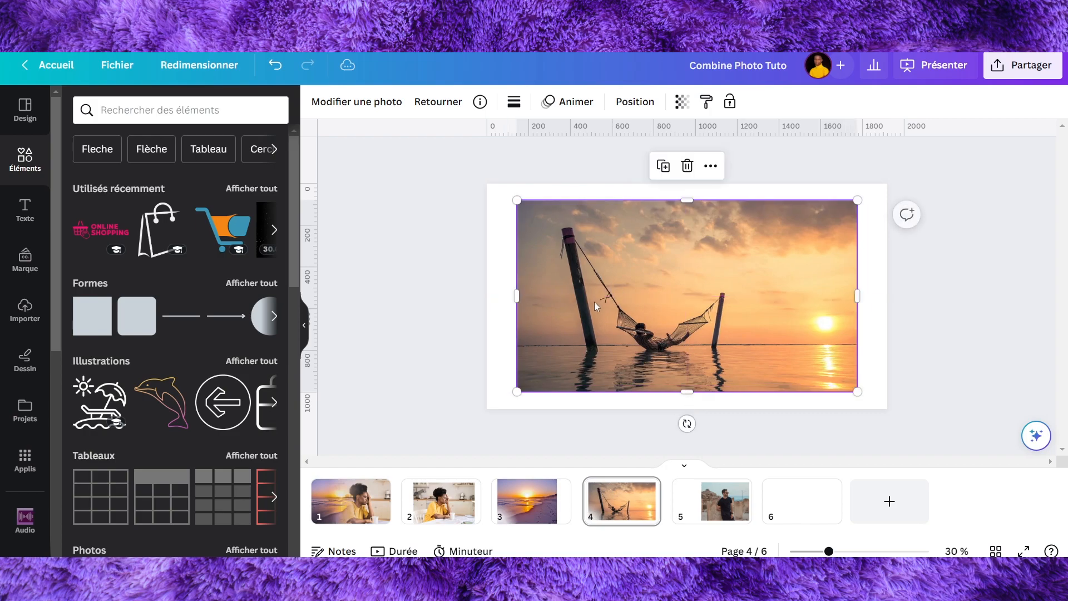
Flip the hammock photo on page 4 horizontally and enlarge it to fill the whole page.
left_click(449, 104)
left_click(490, 138)
left_click_drag(738, 324, 709, 341)
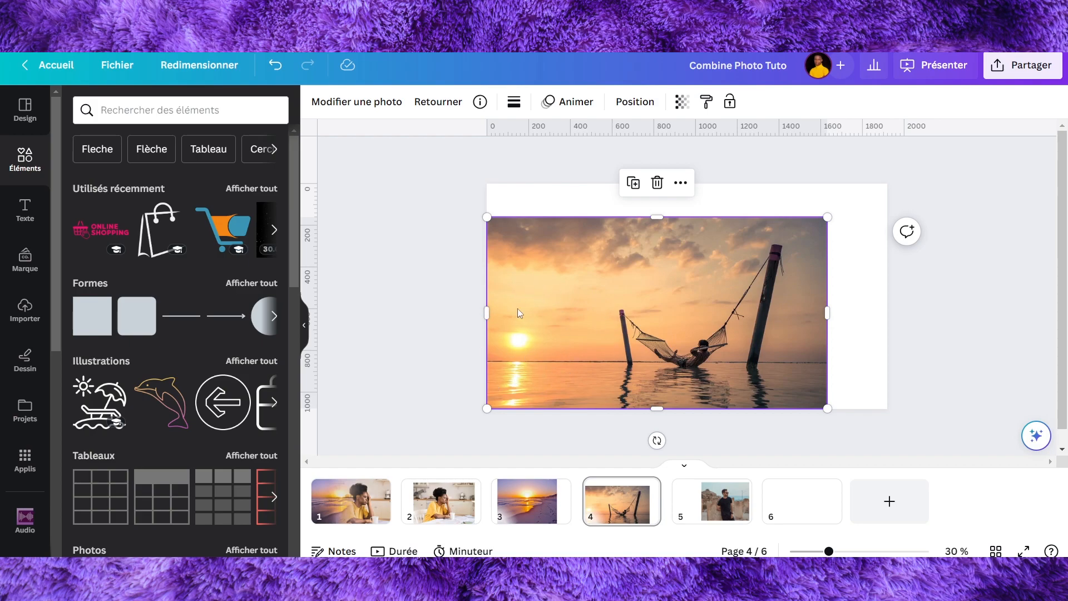
left_click_drag(827, 217, 893, 201)
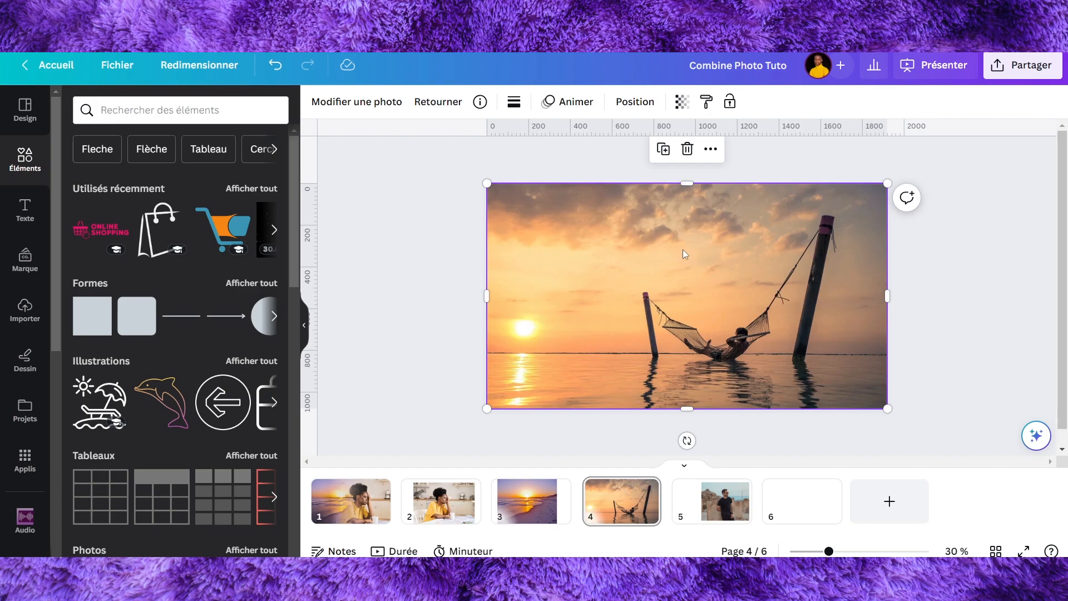
left_click(934, 265)
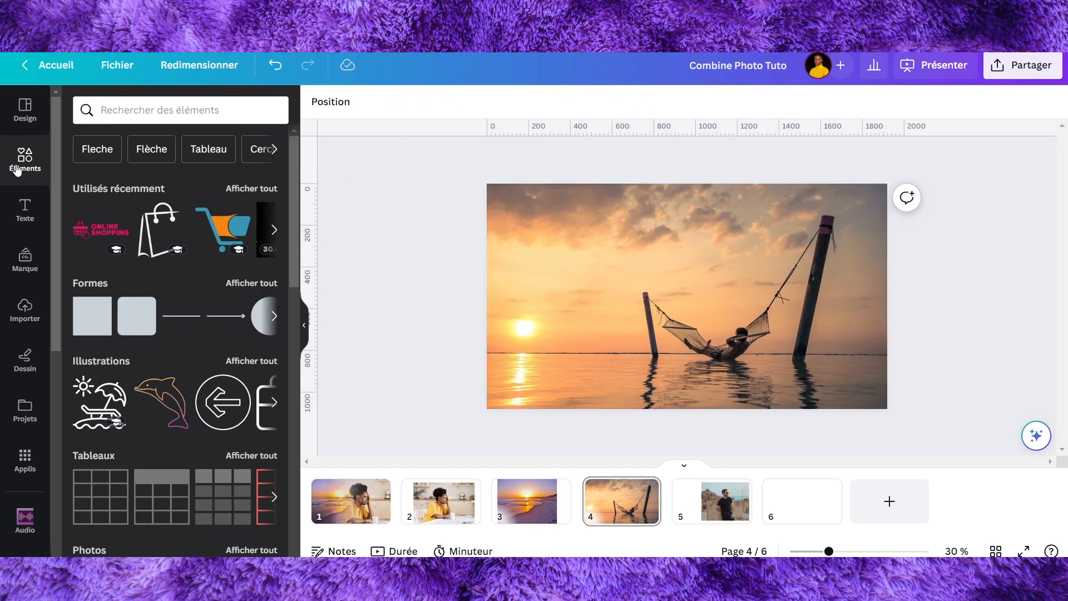
Search the elements for "gradient" illustrations and place the purple-to-transparent gradient over the hammock photo, with its solid side facing right.
left_click(156, 107)
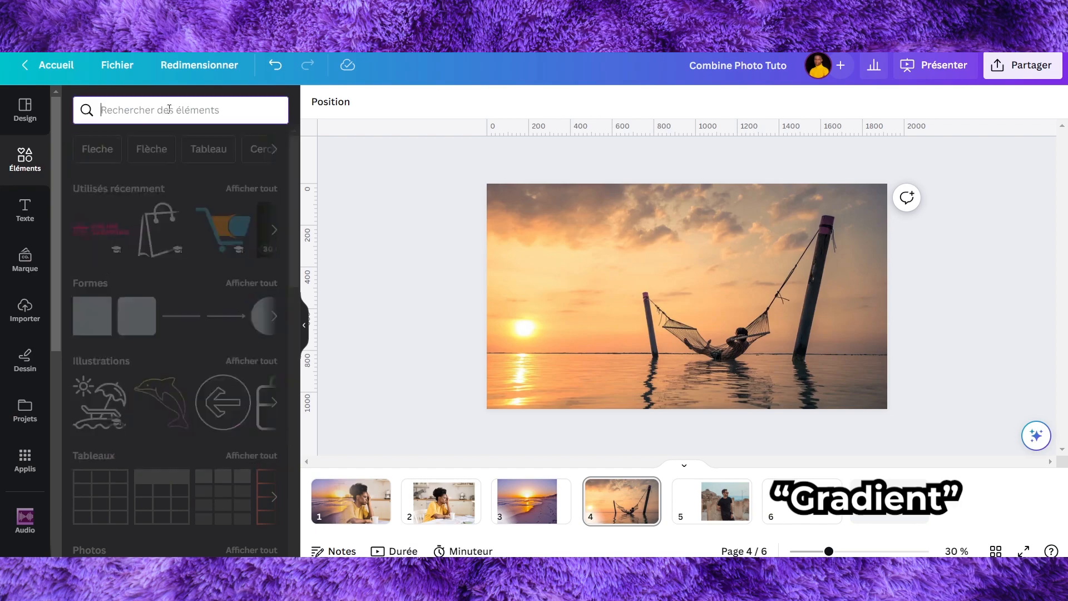
type("gradient")
key("Return")
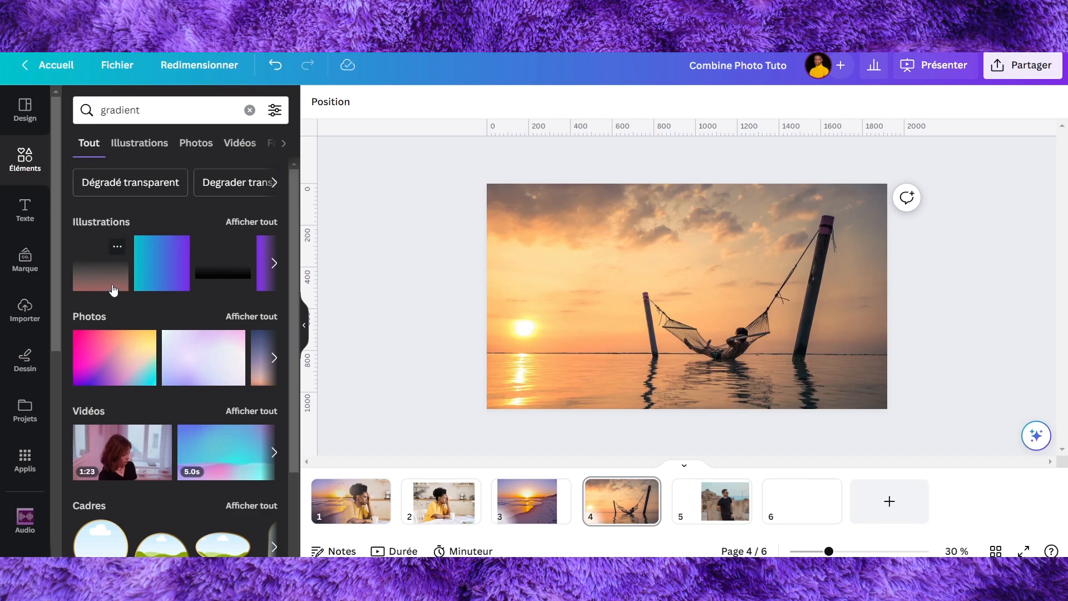
left_click(262, 223)
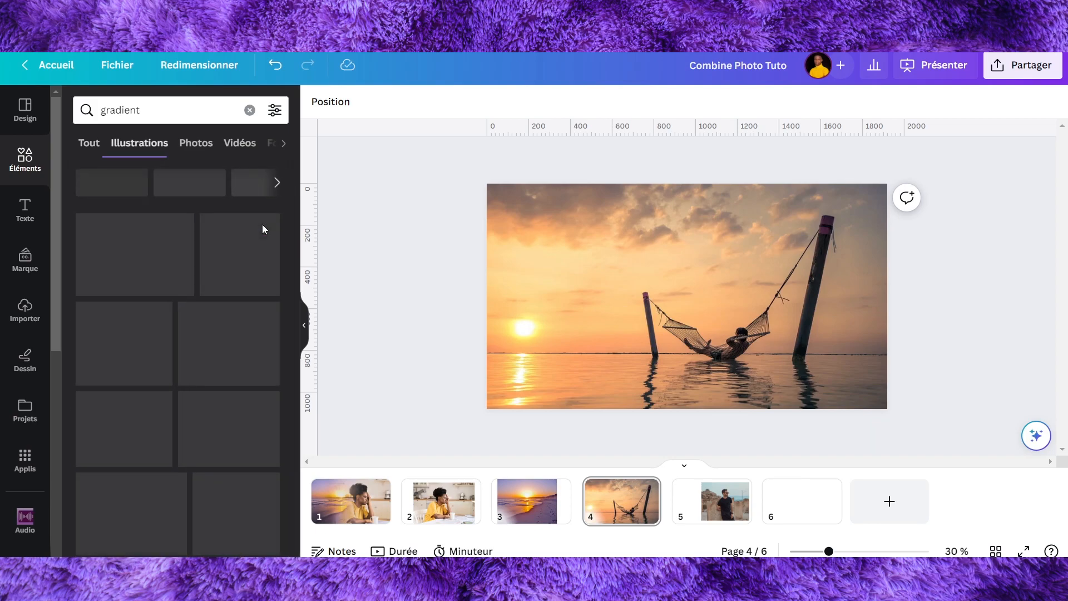
left_click(96, 281)
left_click_drag(686, 373, 709, 268)
left_click(782, 276)
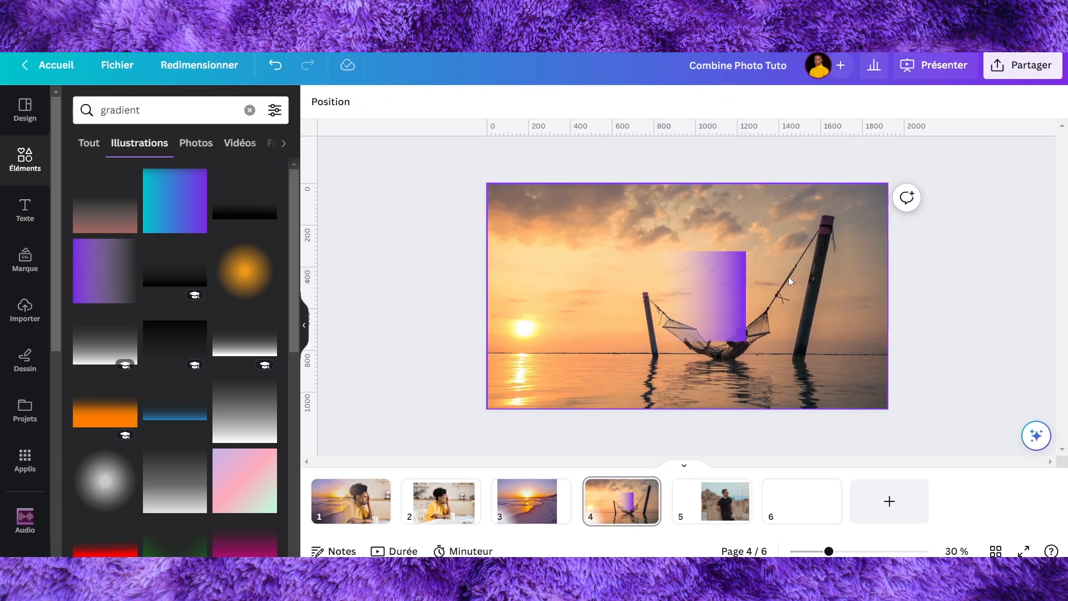
Add a square shape against the gradient's solid edge and stretch it to the gradient's height.
key("r")
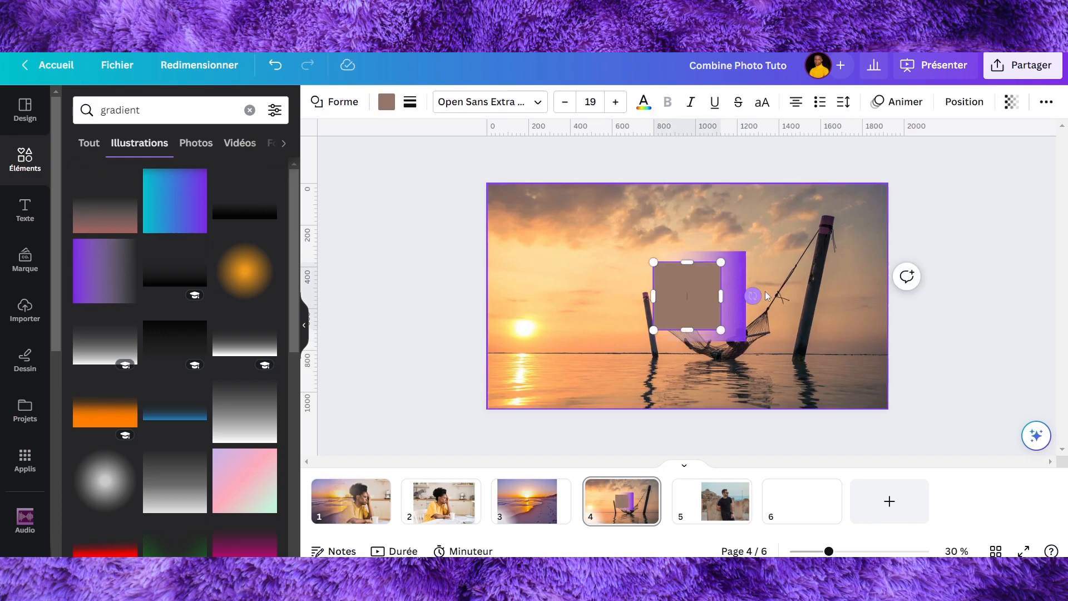
left_click_drag(692, 277, 775, 270)
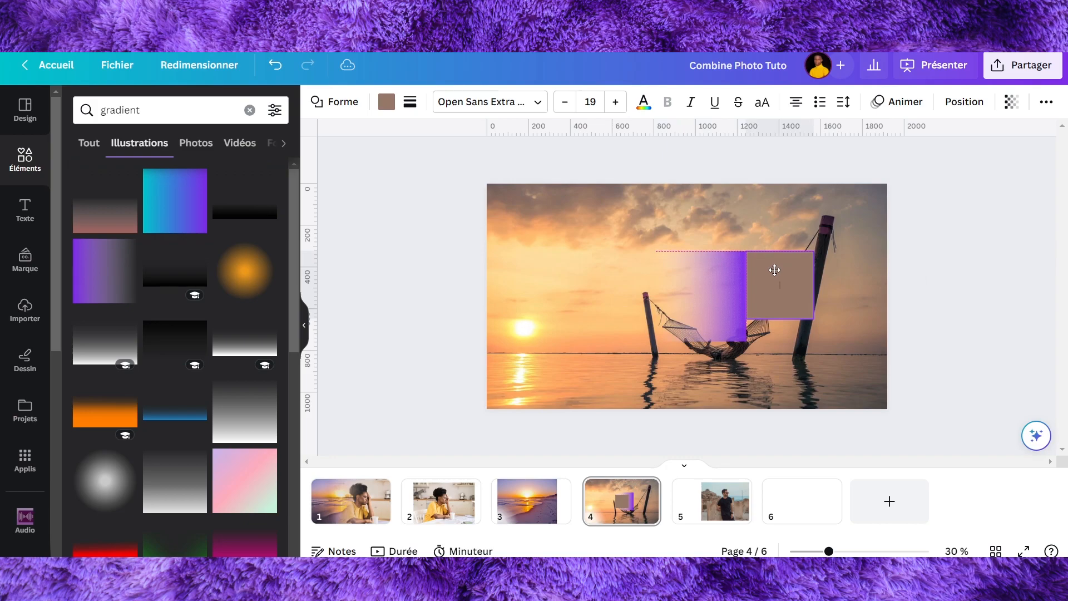
left_click_drag(780, 319, 783, 340)
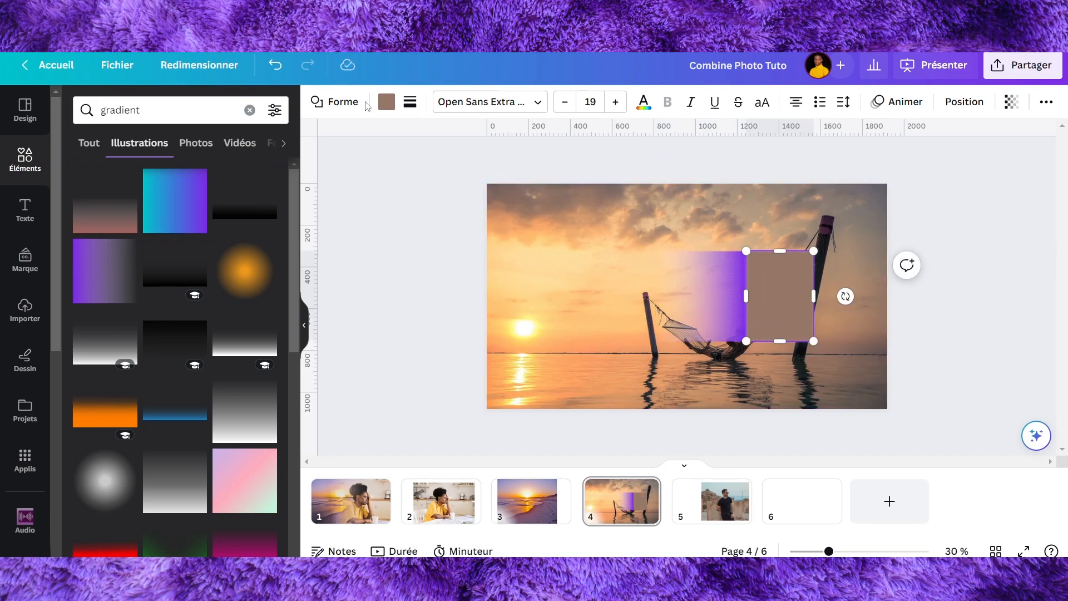
Set the rectangle's fill and the gradient's purple colour to white.
left_click(381, 105)
left_click(267, 186)
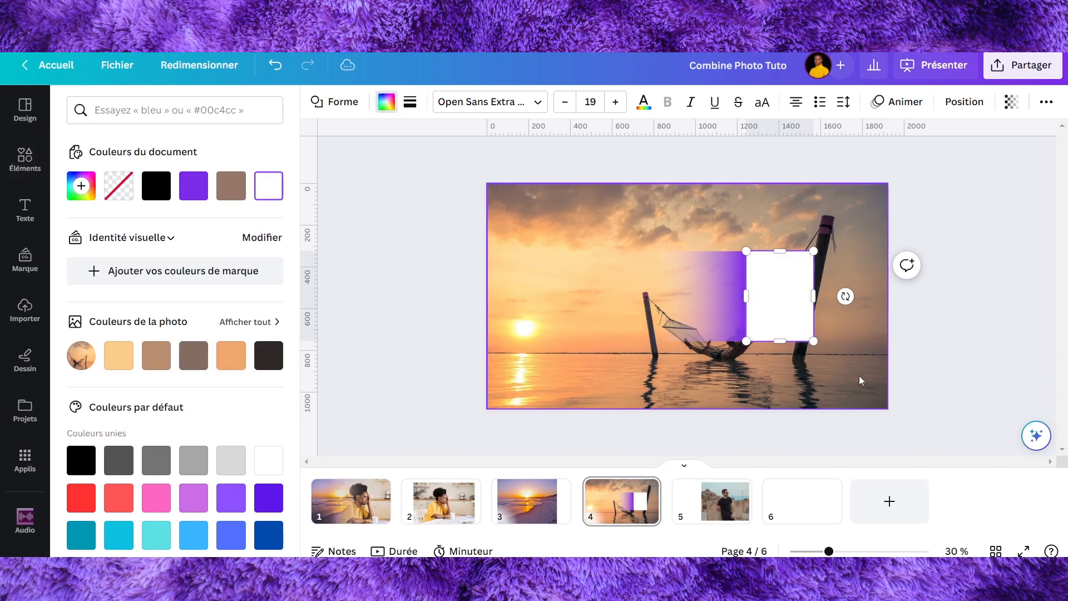
left_click(720, 305)
left_click(537, 109)
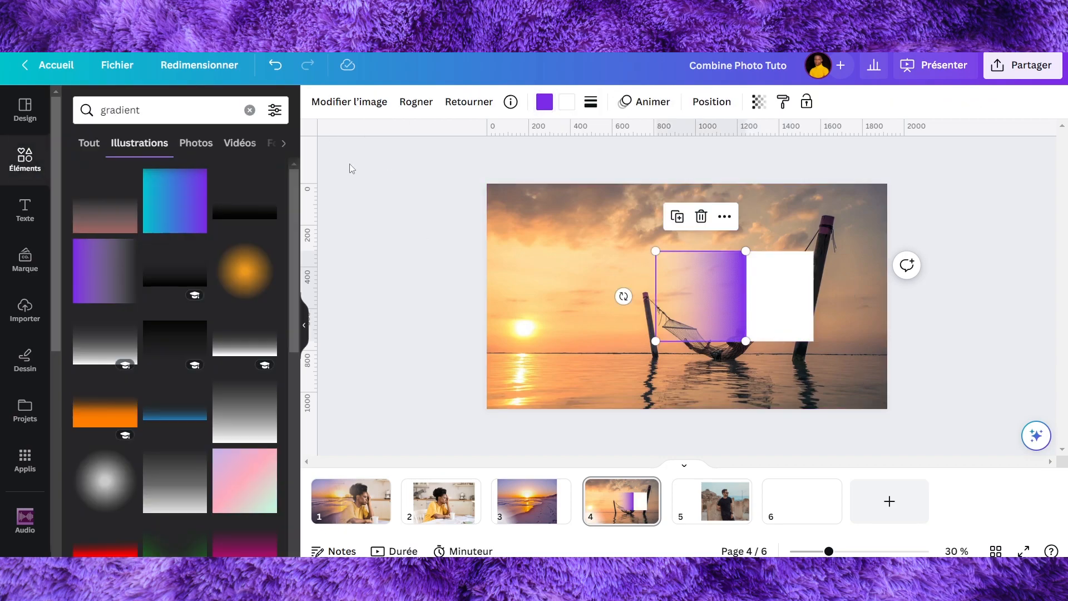
left_click(544, 102)
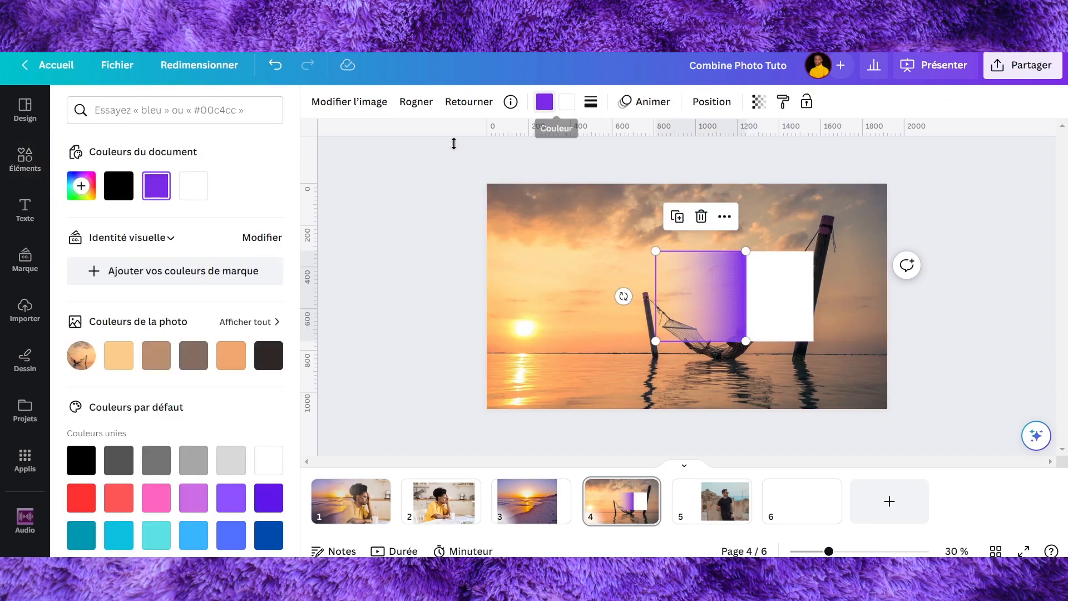
left_click(195, 187)
left_click(960, 202)
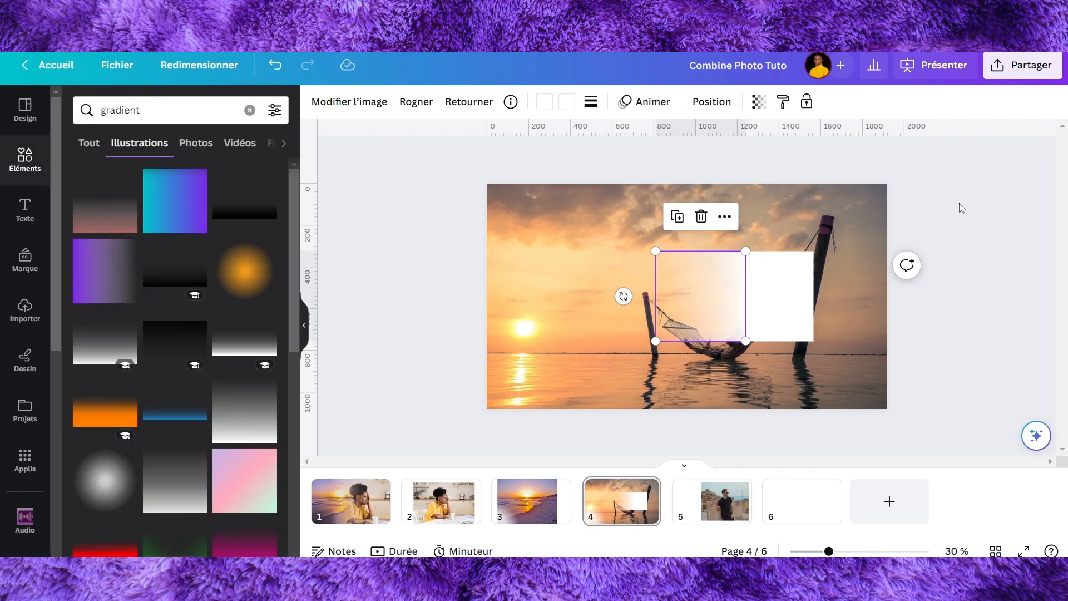
Nudge the white rectangle slightly over the gradient's solid edge so that no gap remains between them.
left_click(959, 202)
left_click_drag(829, 551, 853, 551)
left_click(860, 319)
left_click_drag(860, 319, 861, 317)
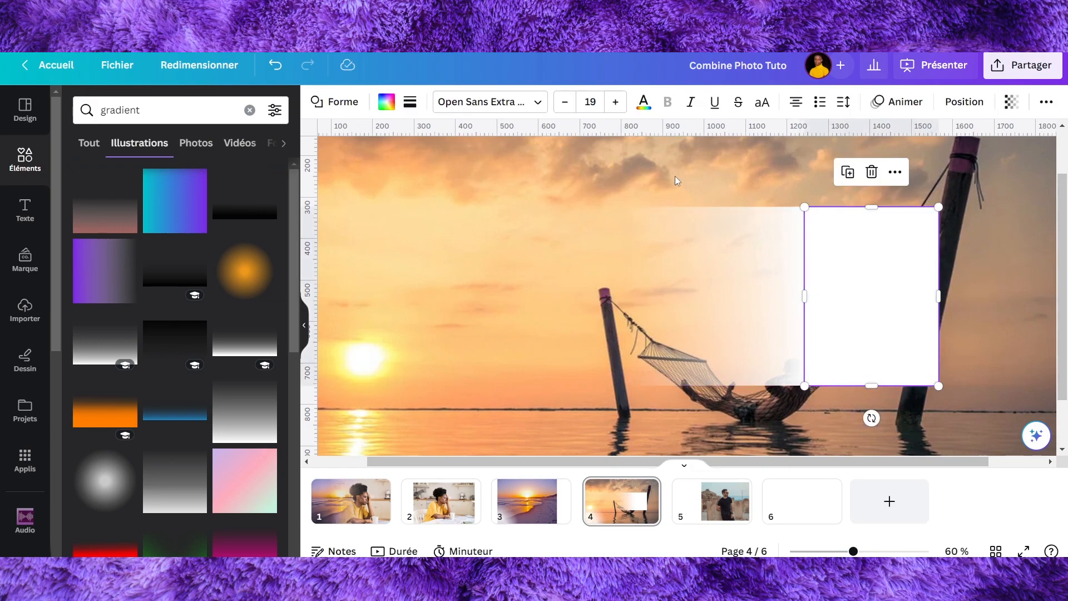
left_click(675, 176)
left_click(828, 279)
left_click_drag(829, 282, 823, 276)
Lock the hammock background photo on page 4.
left_click(809, 199)
left_click_drag(852, 551, 828, 551)
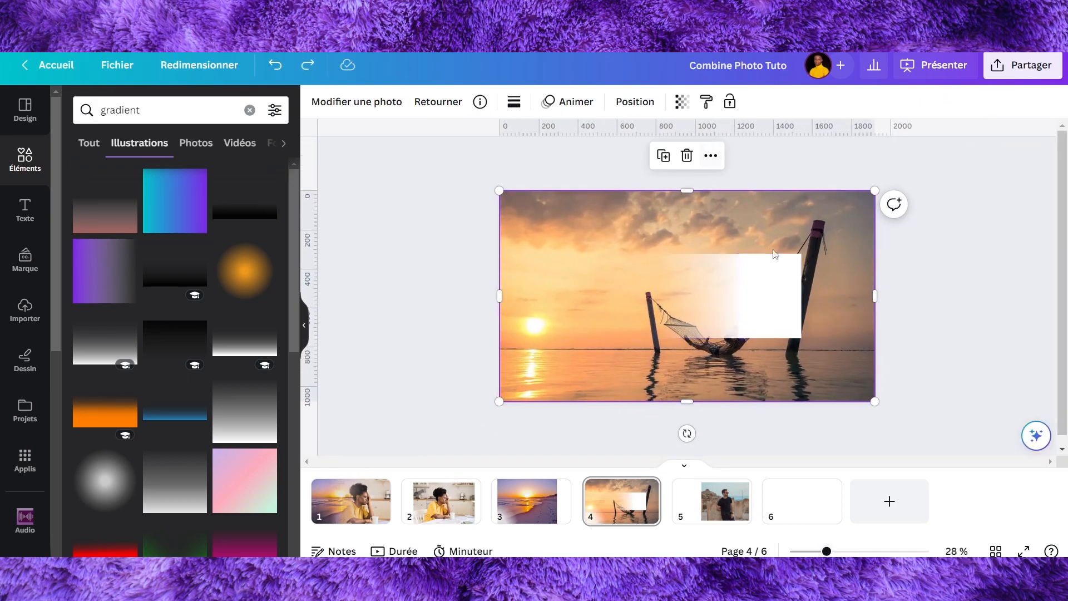
left_click(729, 104)
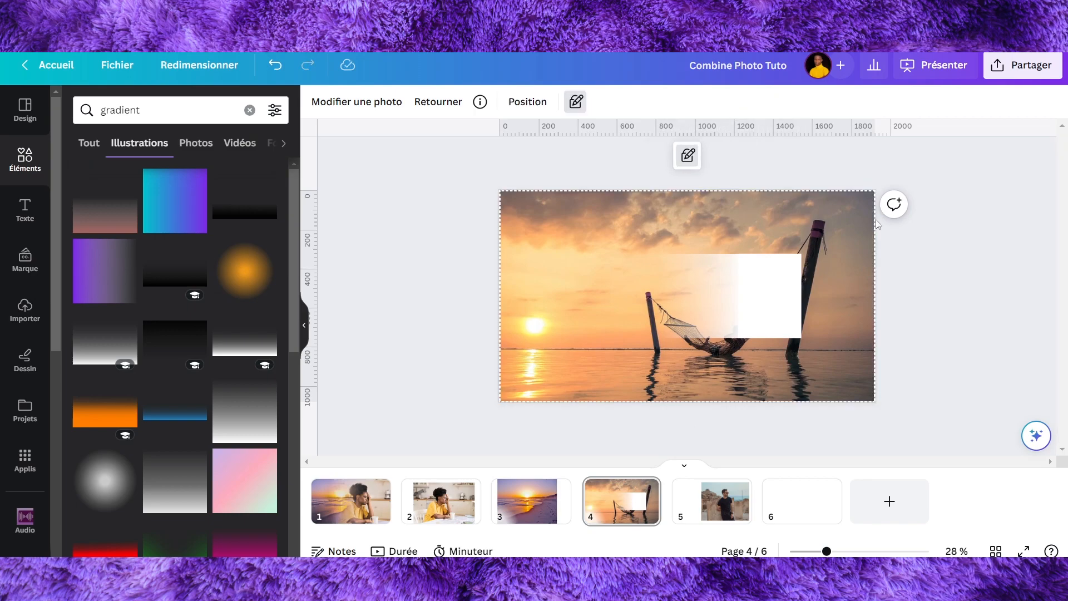
Enlarge the gradient and white rectangle together to the full page height and position them so the hammock photo fades to white towards its right side.
left_click_drag(944, 234, 642, 350)
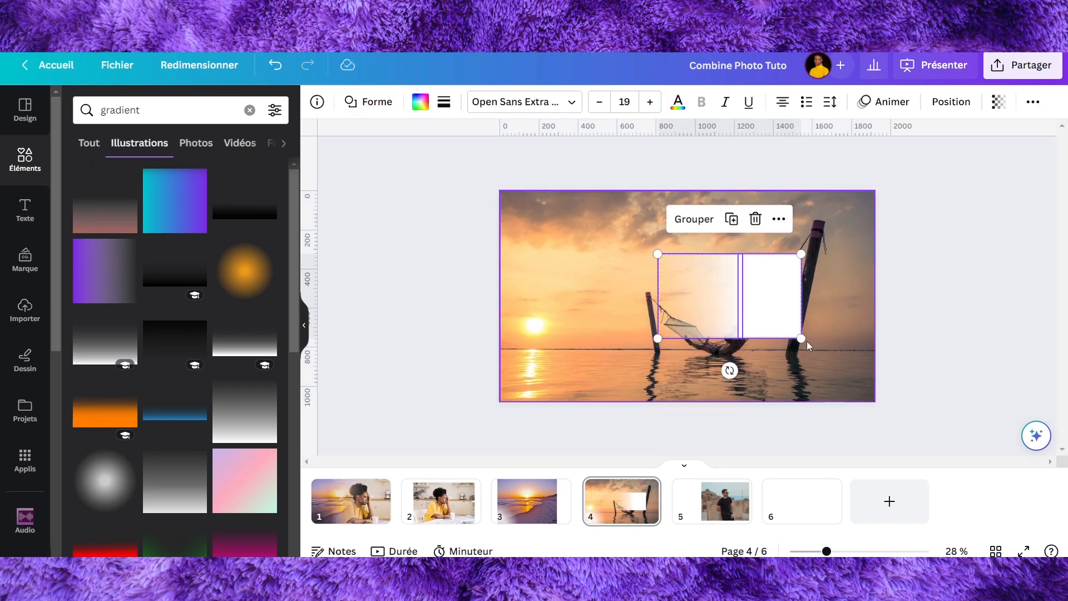
left_click_drag(802, 339, 910, 403)
left_click_drag(909, 254, 1003, 180)
left_click_drag(833, 272, 721, 270)
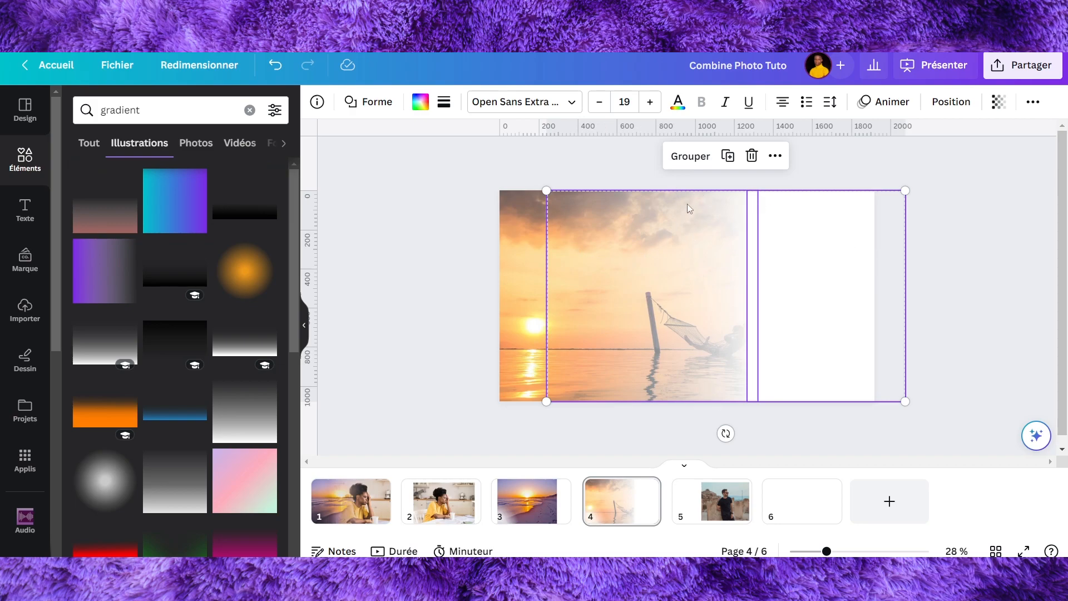
left_click_drag(970, 249, 650, 334)
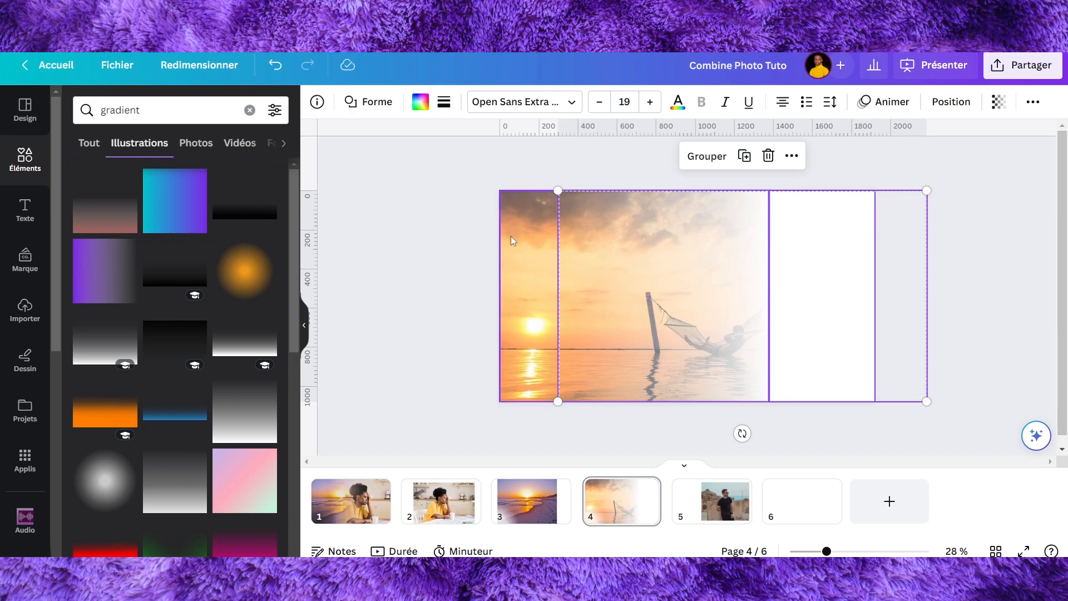
left_click(980, 239)
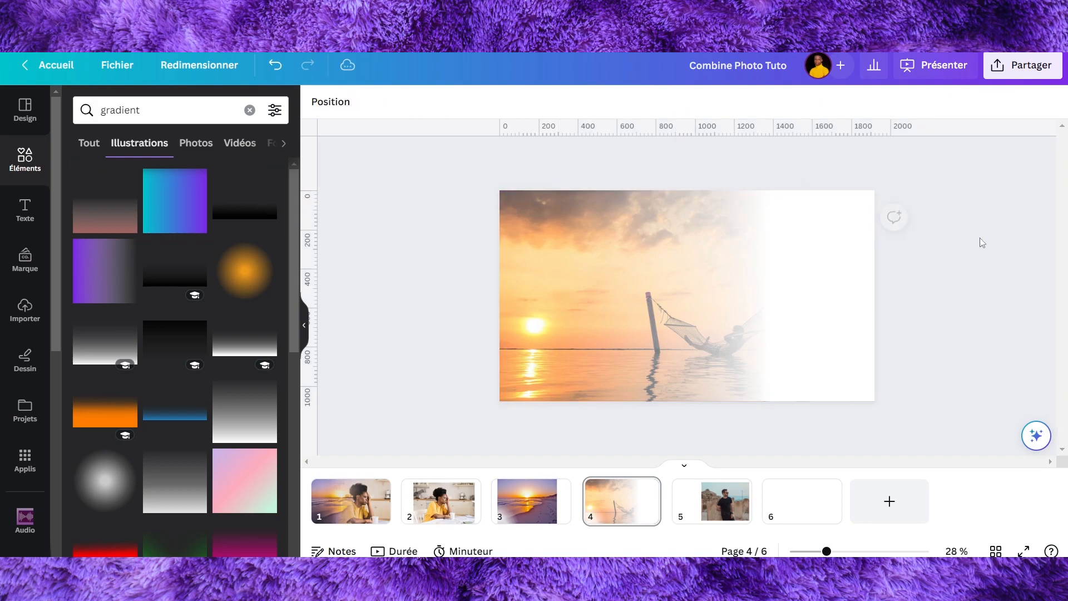
Group the gradient and the white rectangle on page 4 and copy the group.
left_click_drag(1012, 266, 626, 275)
left_click(710, 162)
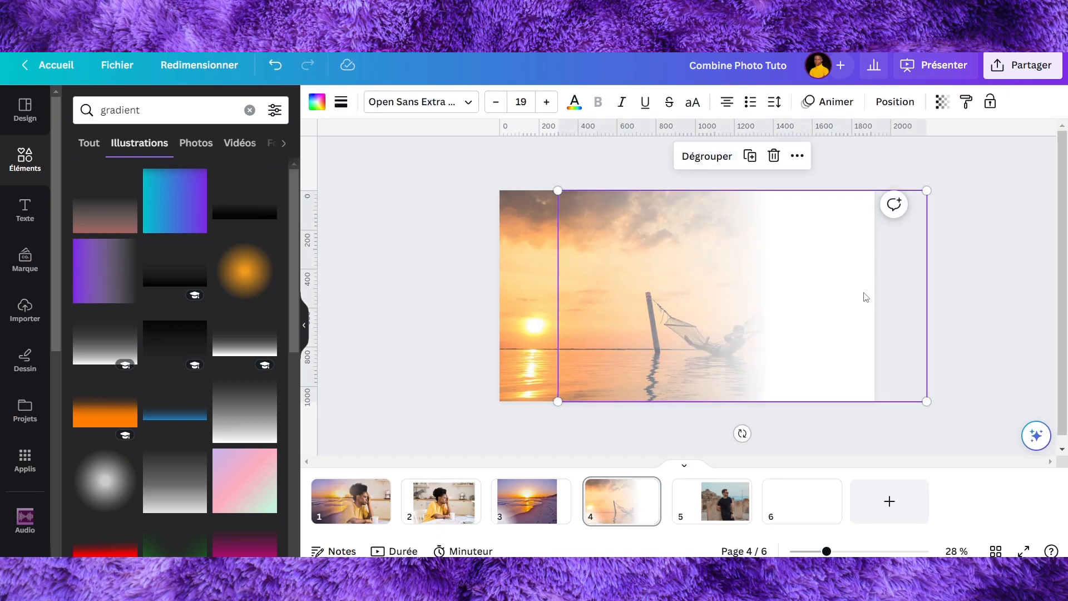
Enlarge the photo of the man on page 5 to the full page height, flush with the page's right edge.
left_click(726, 506)
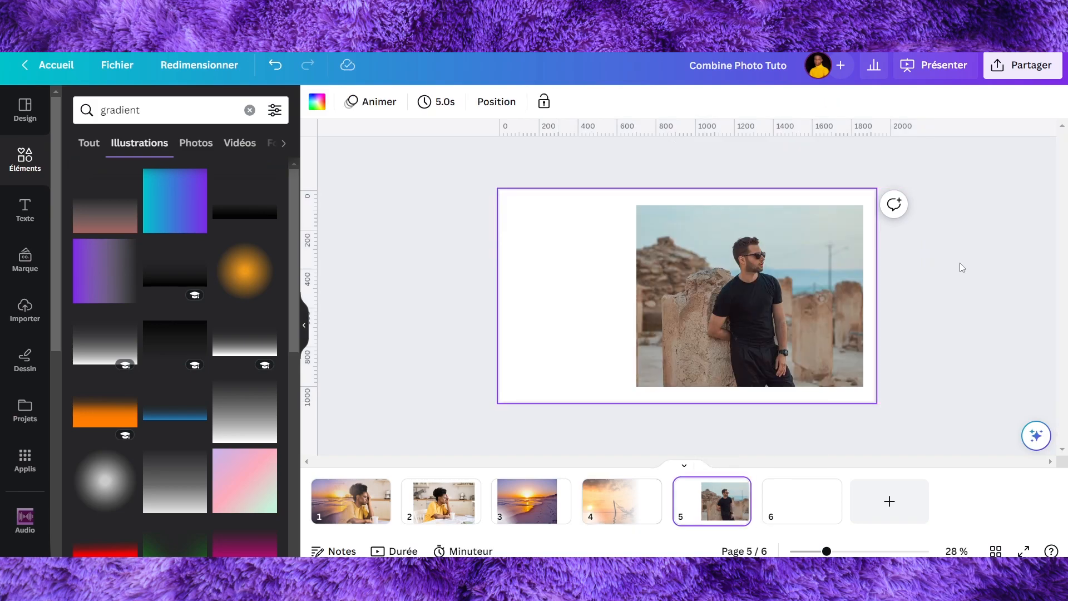
left_click(792, 269)
left_click_drag(791, 269, 812, 285)
left_click_drag(645, 221, 611, 192)
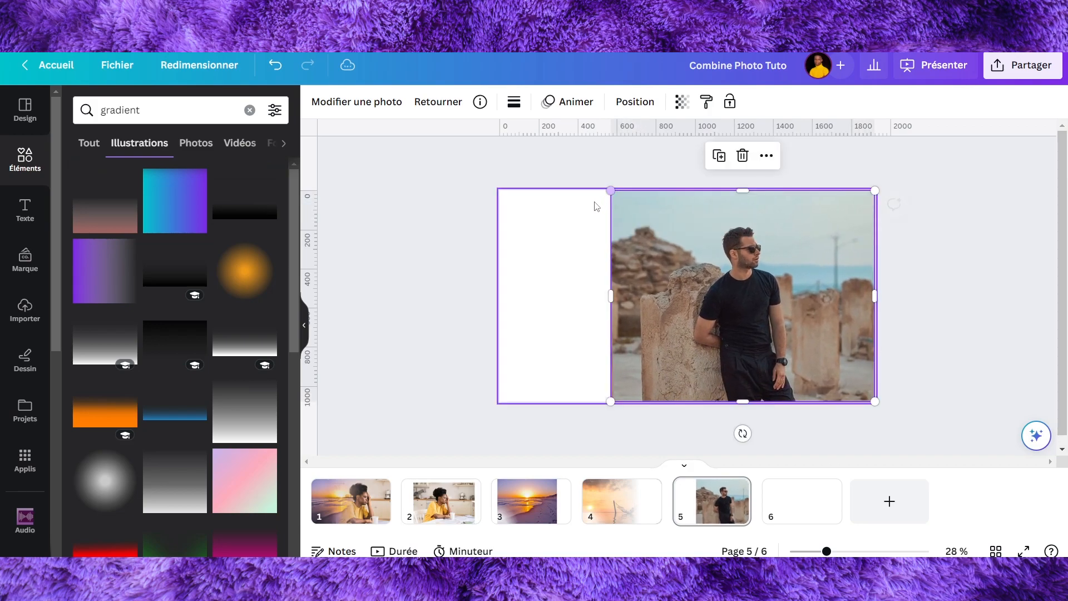
Paste the gradient group on page 5, rotate it 180° and place it so the photo fades to white on its left side.
left_click(442, 201)
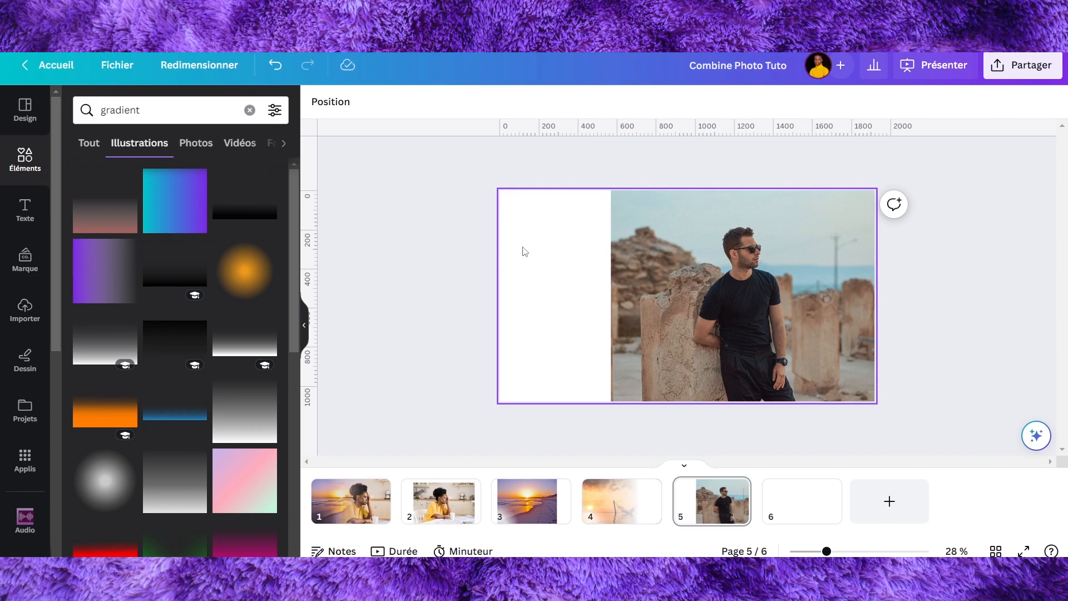
key("ctrl+v")
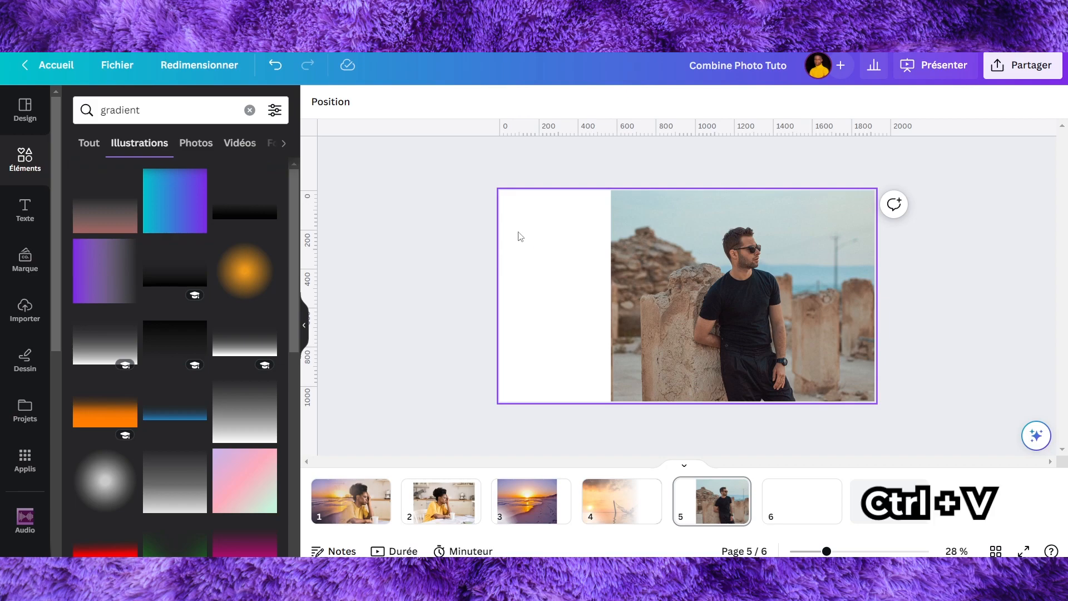
left_click_drag(742, 434, 672, 307)
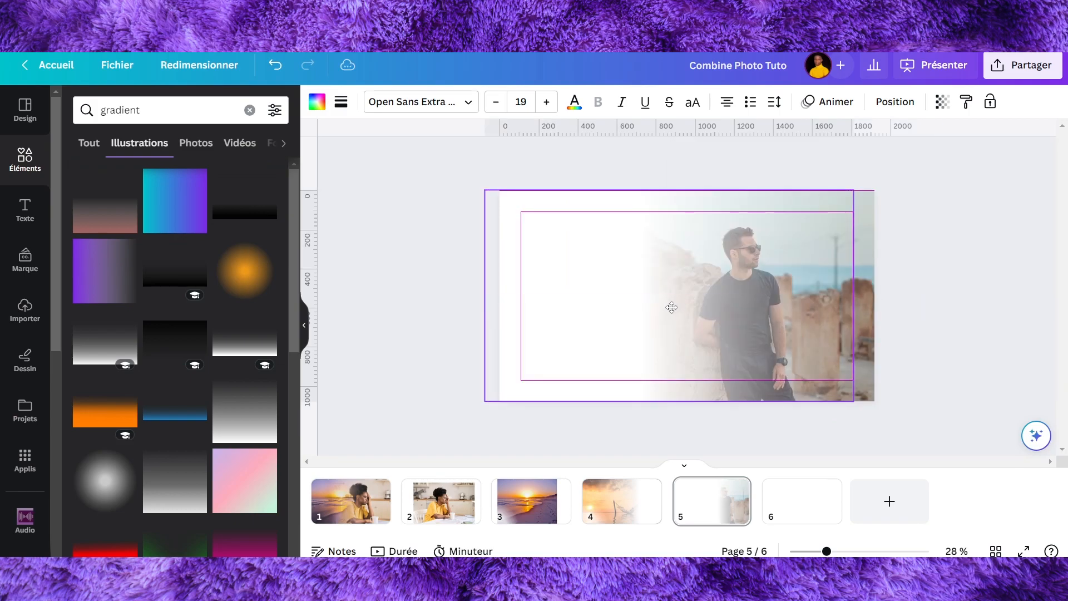
Shift the man's photo right to about X 780 px and move the gradient group right to cover the photo's left edge.
left_click(870, 295)
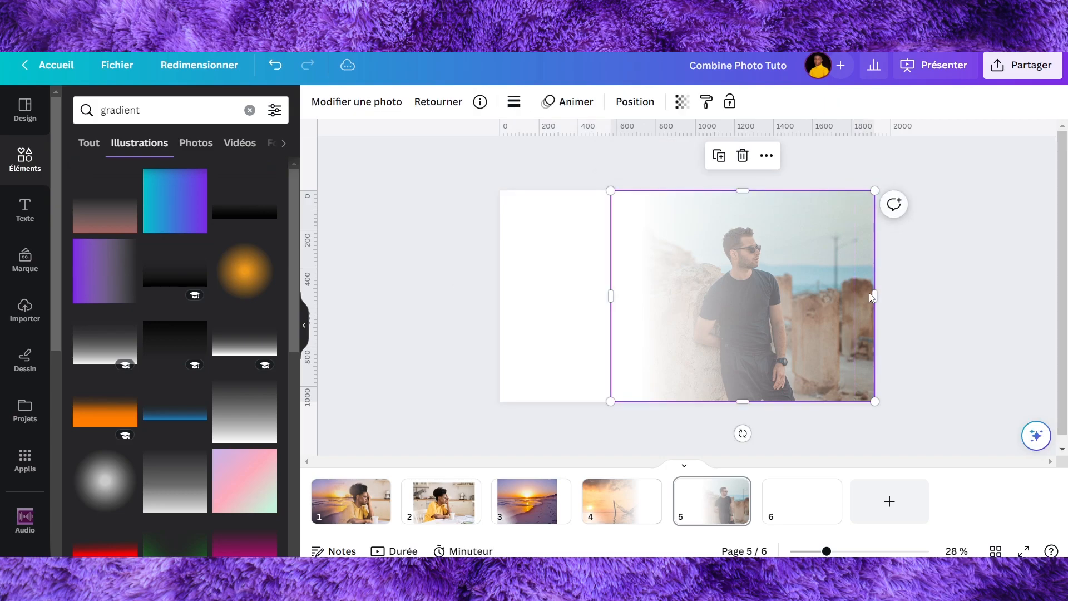
left_click_drag(863, 293, 899, 294)
left_click_drag(900, 294, 902, 295)
left_click(967, 267)
left_click_drag(512, 264, 599, 284)
left_click(968, 272)
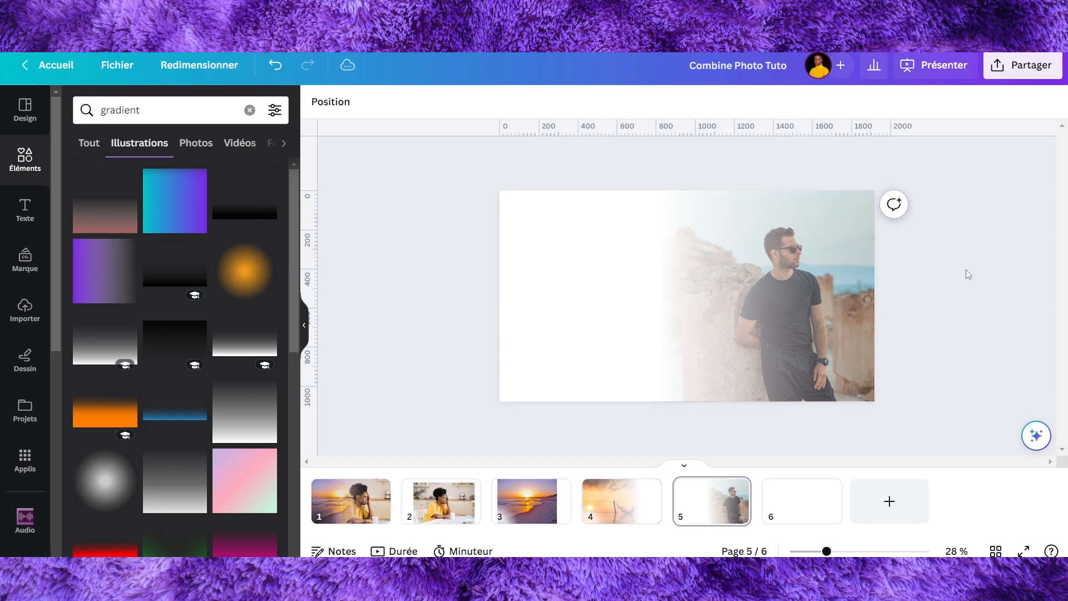
Send the gradient group one level back so that it sits behind the man's photo.
left_click(777, 276)
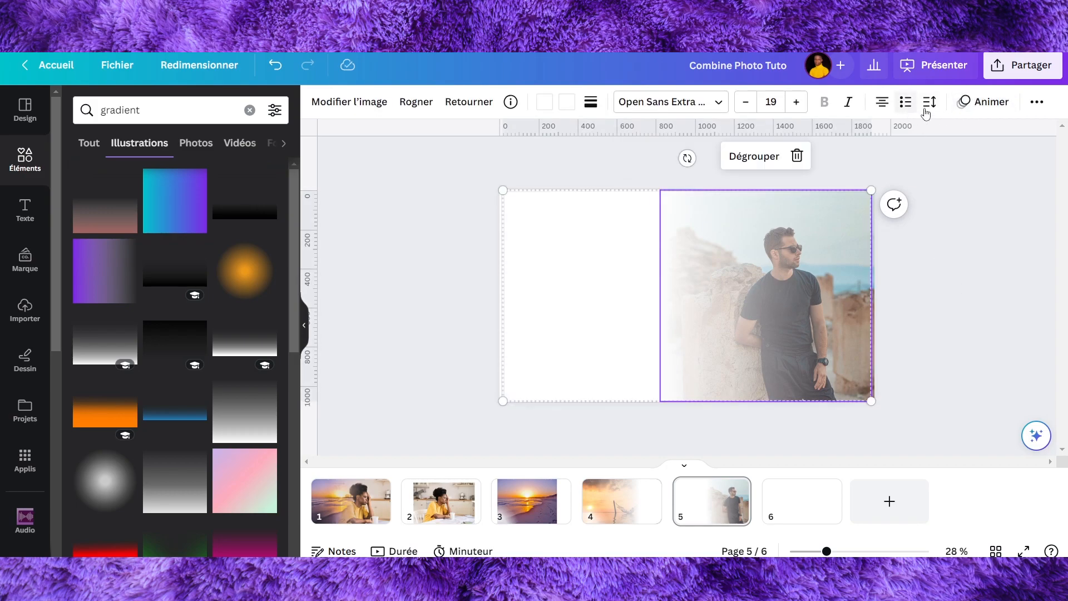
left_click(1036, 102)
left_click(921, 139)
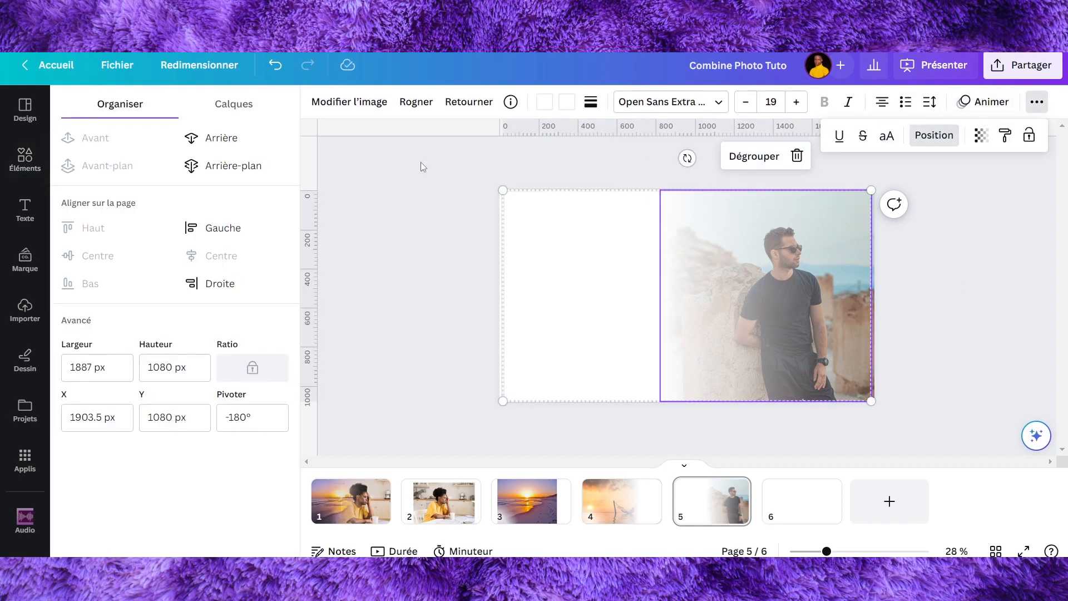
left_click(242, 146)
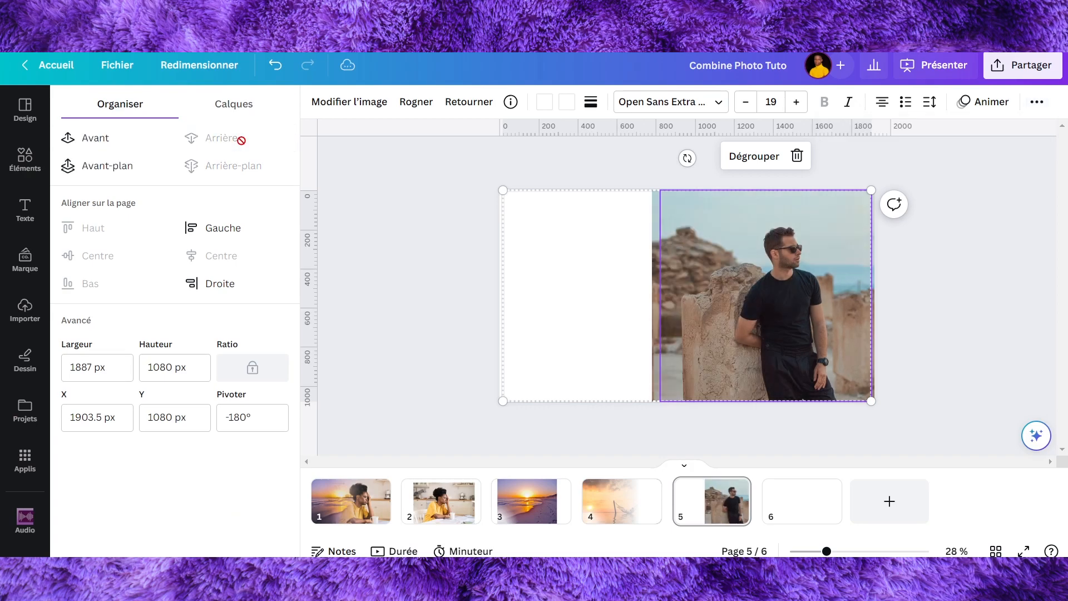
Adjust the man's photo to a brightness (Luminosité) of 16 and a contrast of 32.
left_click(790, 243)
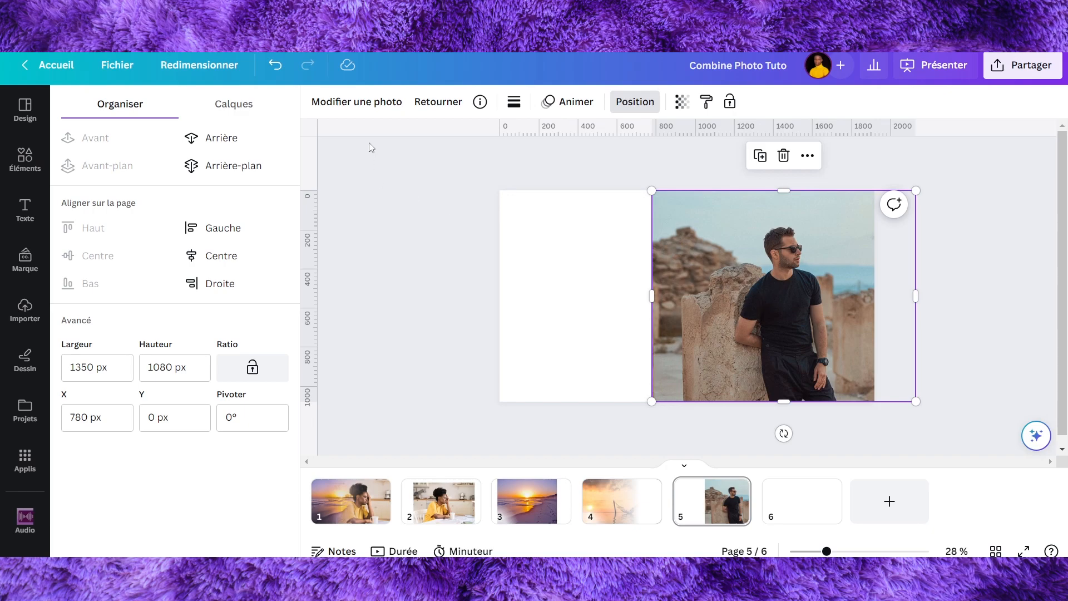
left_click(359, 106)
left_click(359, 107)
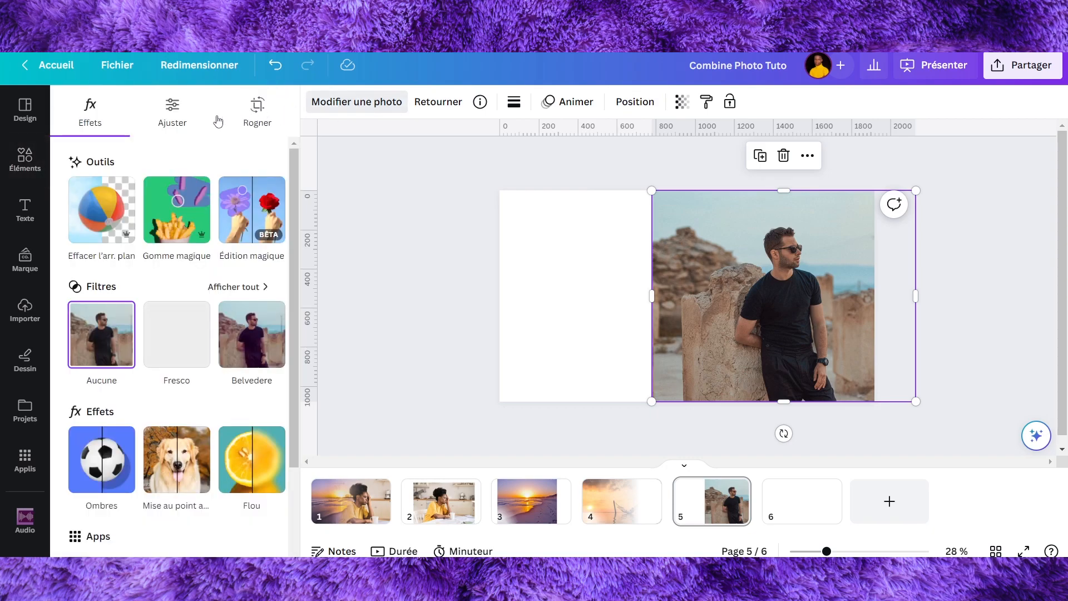
left_click(172, 112)
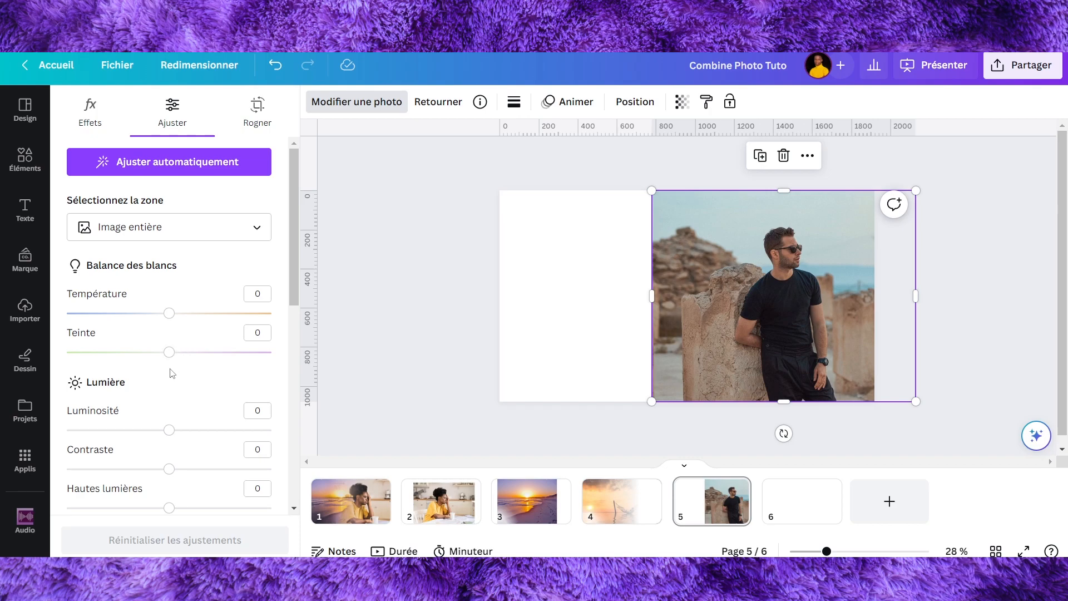
mouse_move(169, 431)
left_mouse_down()
mouse_move(156, 430)
mouse_move(186, 434)
left_mouse_up()
key("ctrl+z")
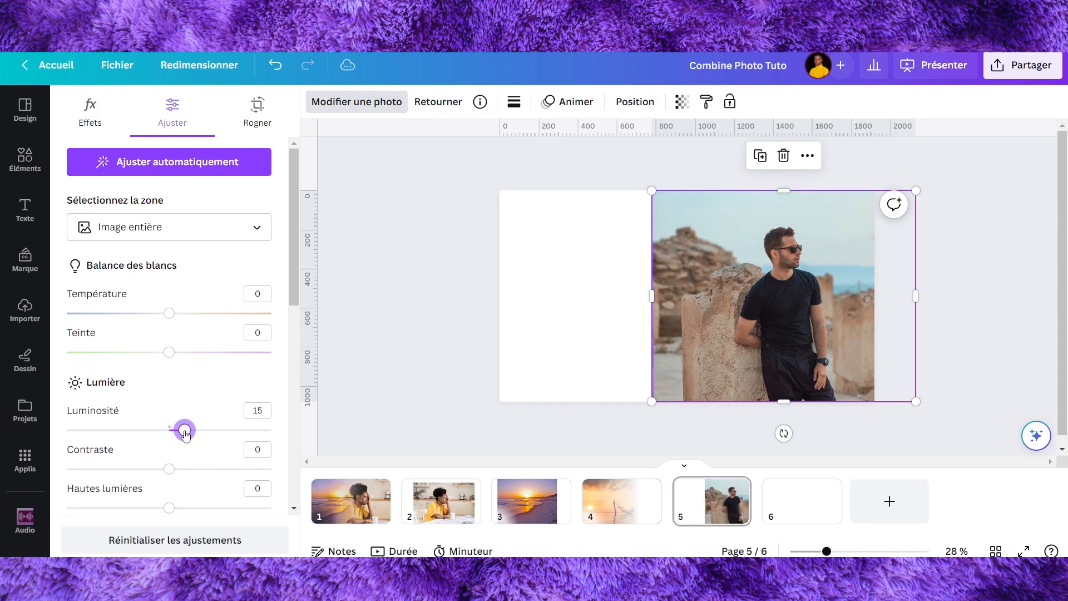
left_click_drag(169, 470, 202, 470)
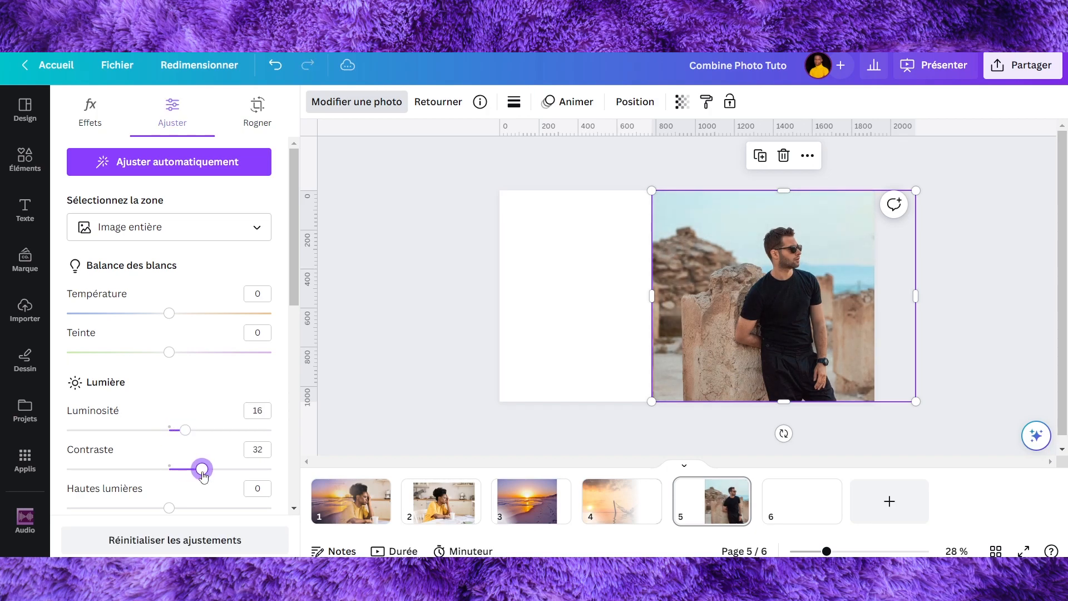
scroll(136, 409, "down", 3)
scroll(120, 423, "down", 2)
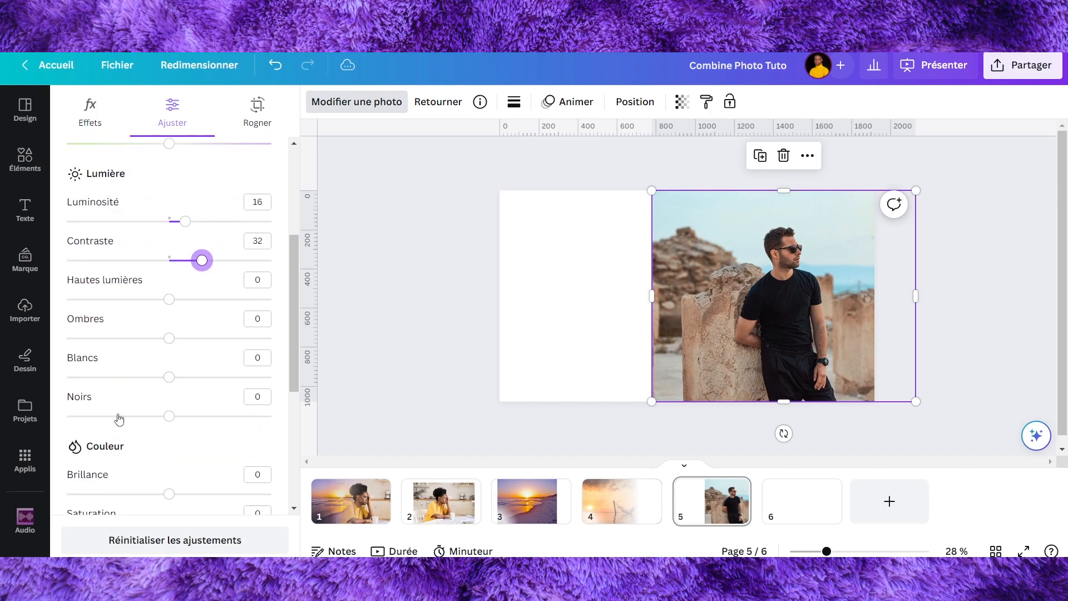
left_click(168, 378)
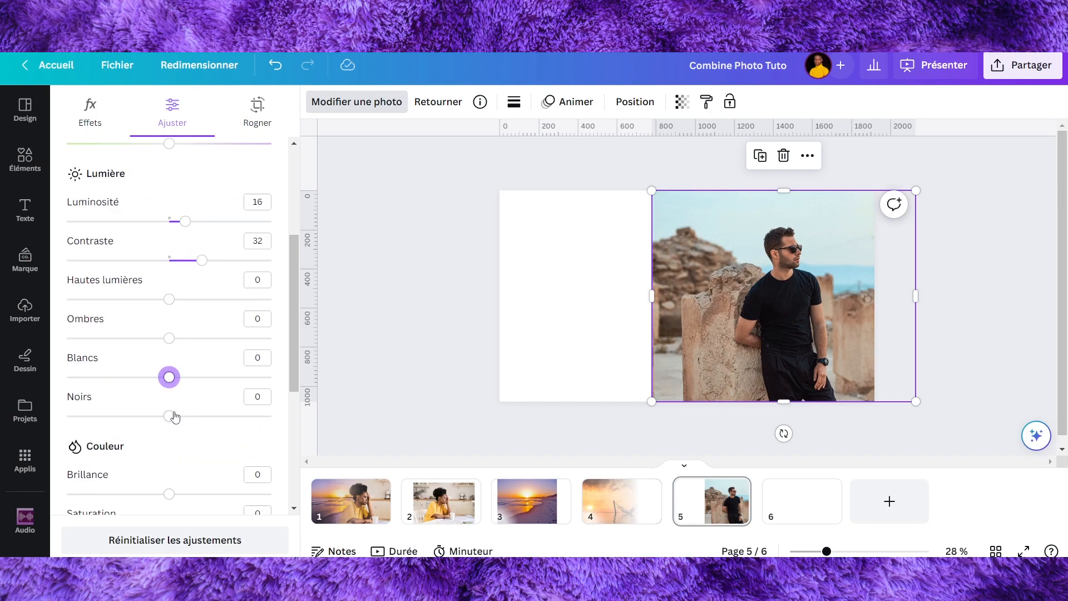
Set the man's photo to a saturation of 45 and a vibrance (Brillance) of 14.
scroll(175, 420, "down", 4)
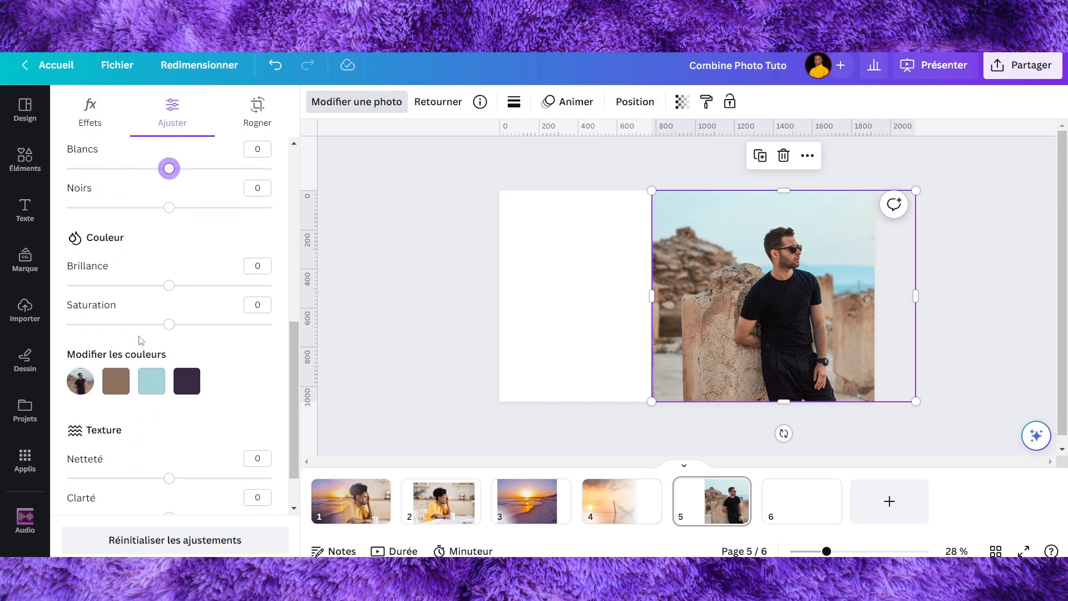
left_click_drag(170, 330, 216, 333)
left_click_drag(170, 286, 184, 285)
scroll(143, 389, "down", 1)
scroll(143, 389, "down", 1)
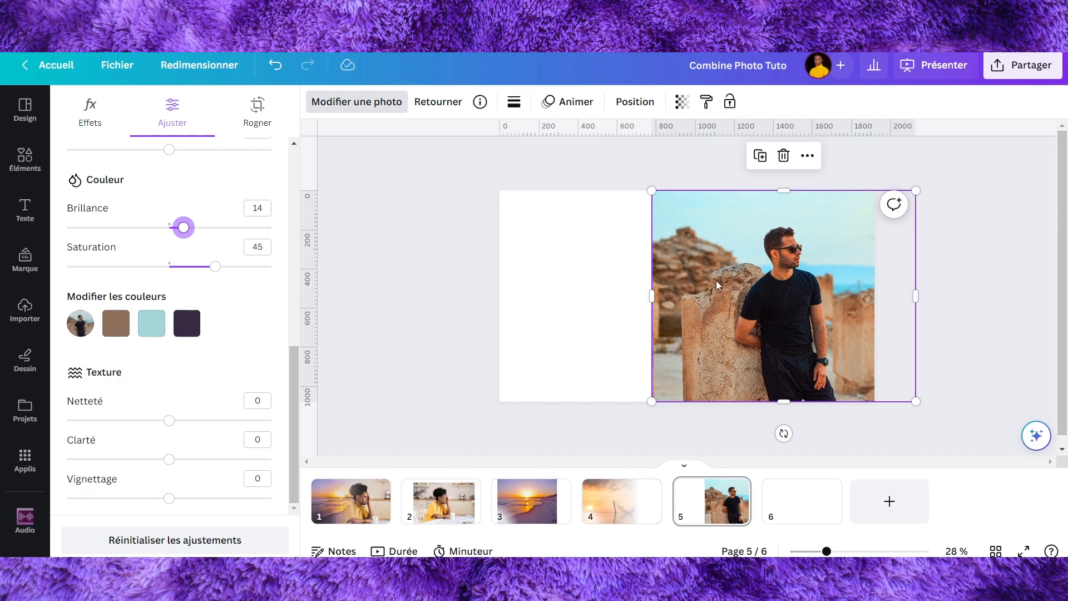
Send the man's photo back one level, behind the gradient group.
left_click(634, 102)
left_click(238, 146)
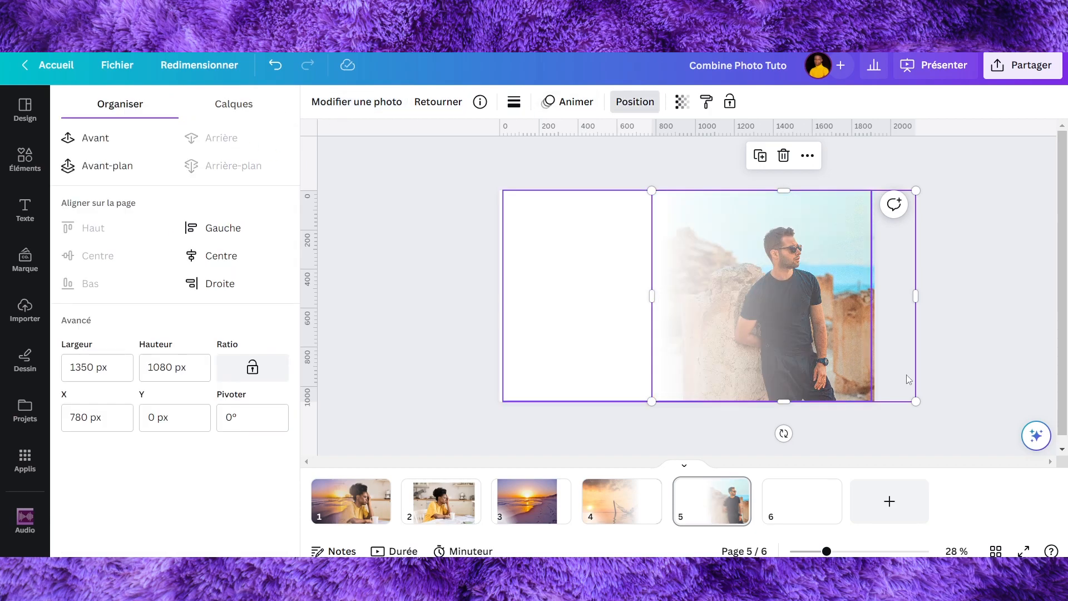
left_click(391, 110)
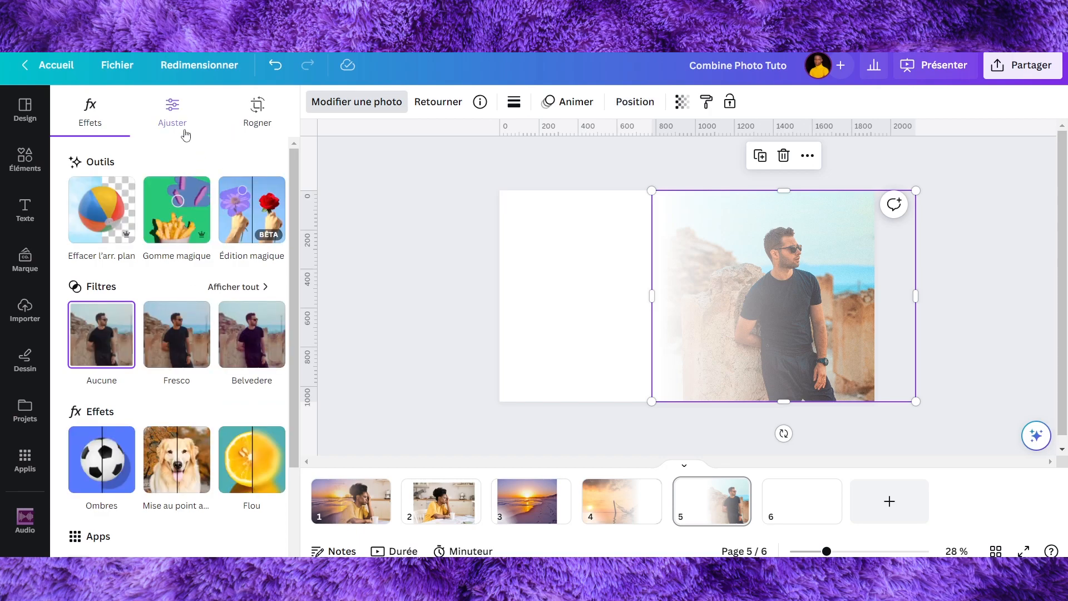
left_click(177, 112)
scroll(178, 334, "down", 10)
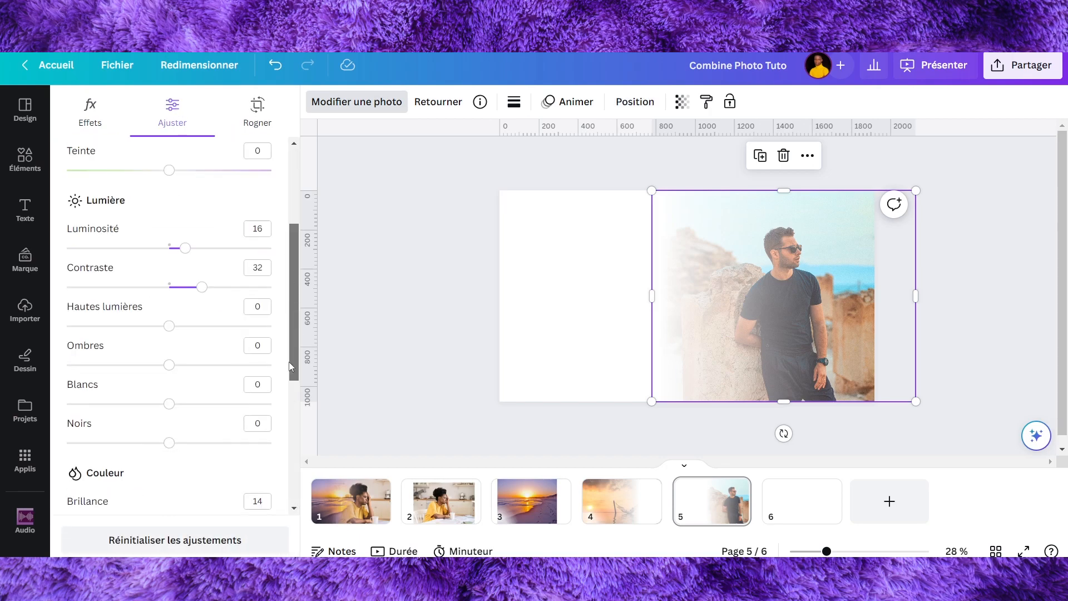
scroll(270, 202, "up", 10)
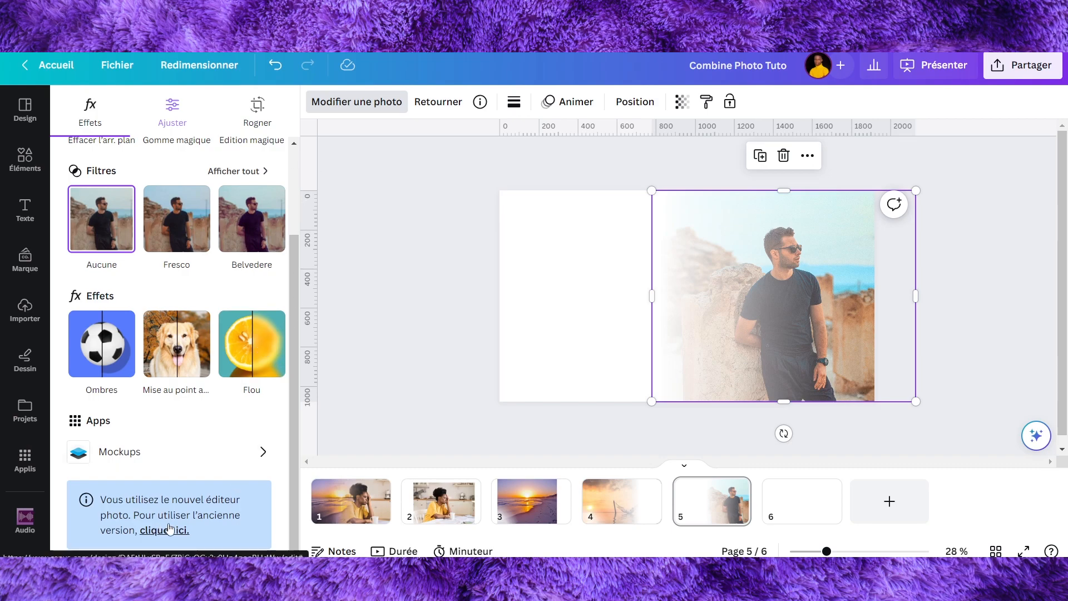
Copy the style of the man's photo and apply it to the hammock photo on page 4.
left_click(707, 102)
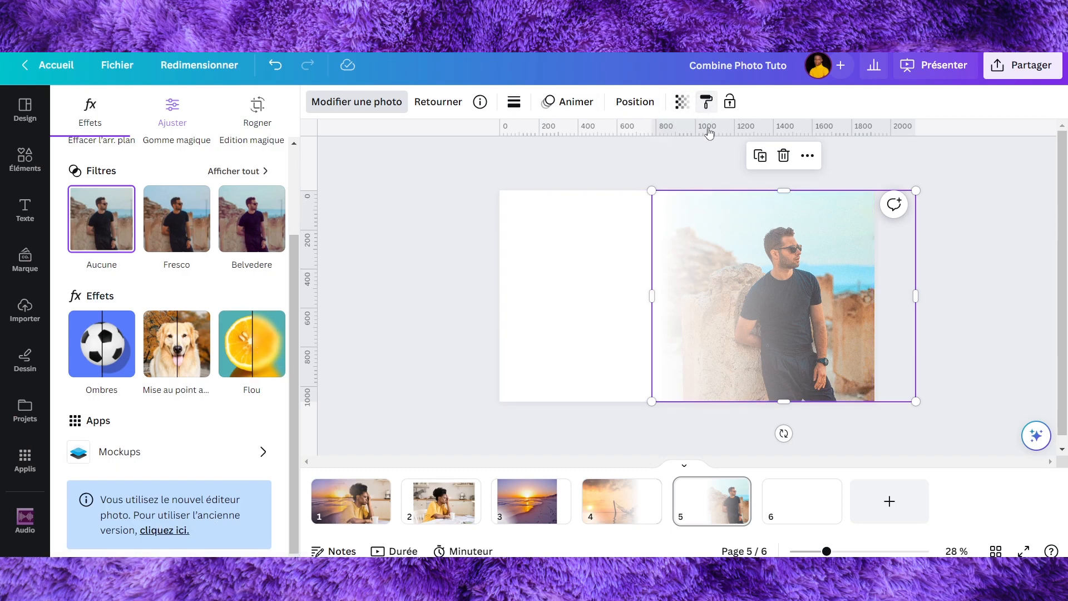
left_click(601, 512)
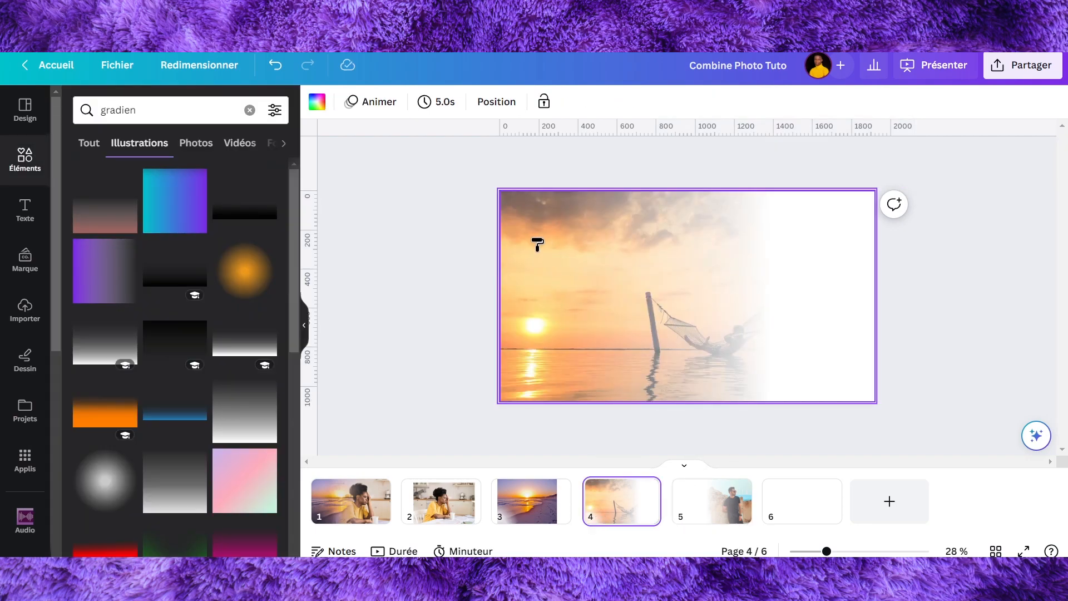
left_click(504, 240)
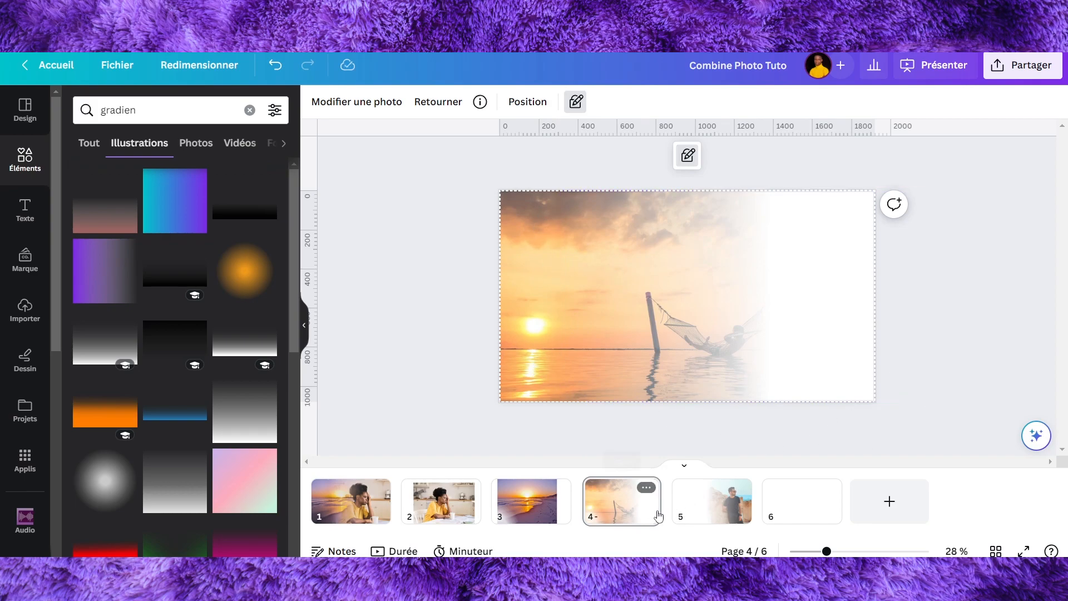
left_click(701, 502)
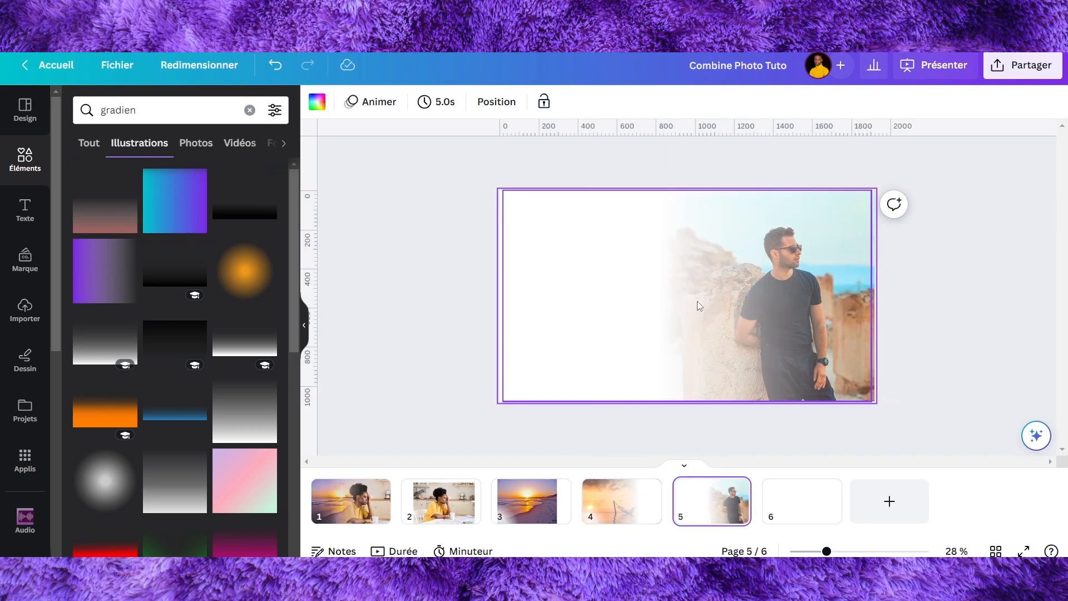
left_click(638, 317)
left_click(941, 305)
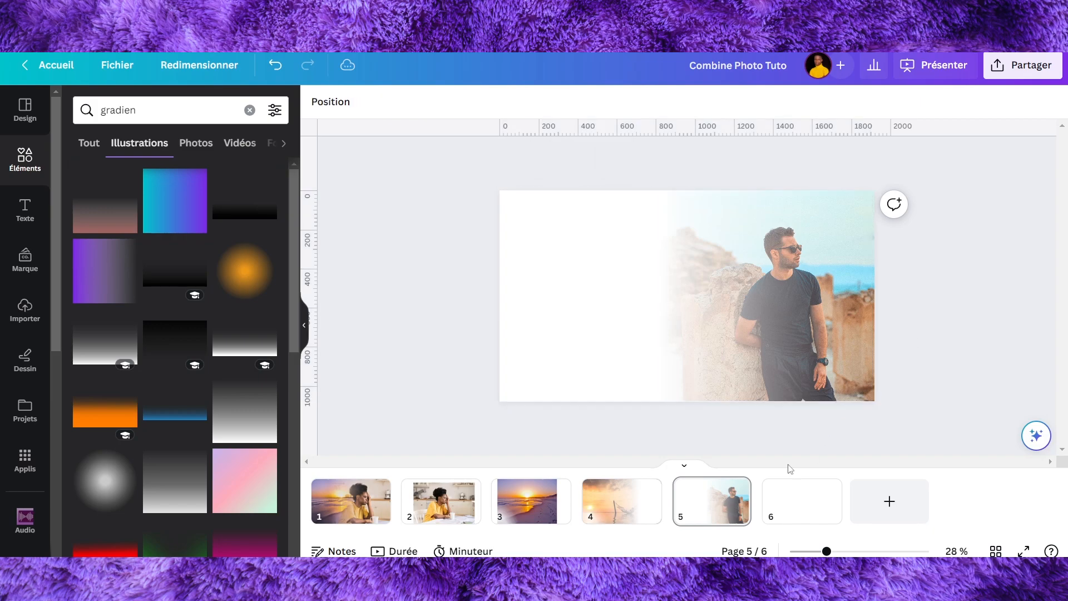
left_click(612, 509)
left_click(728, 503)
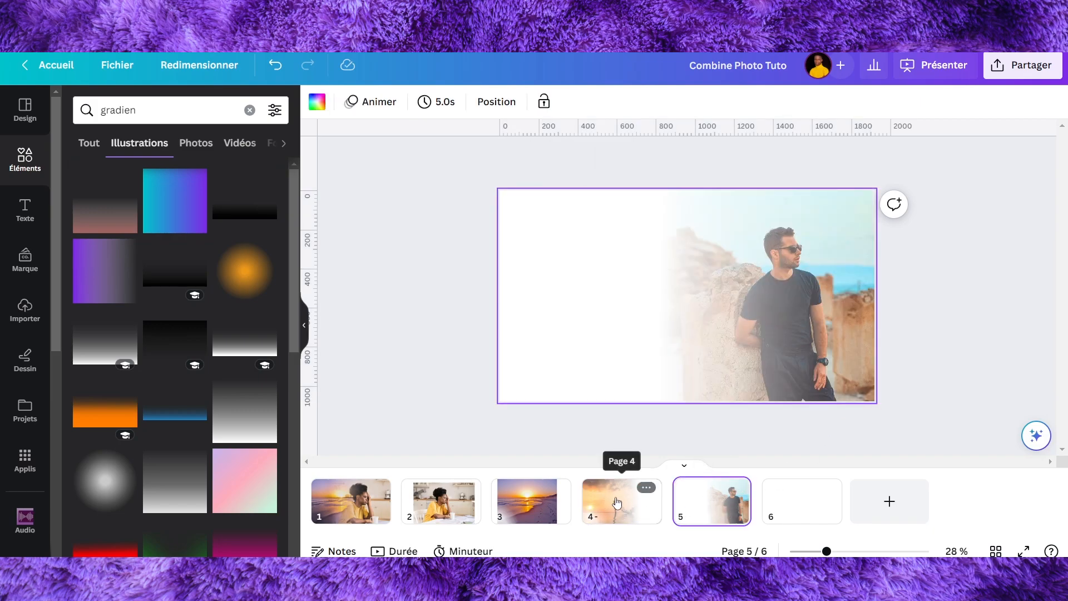
Download only page 5, the faded photo of the man, as a PNG.
left_click(616, 502)
left_click(1022, 65)
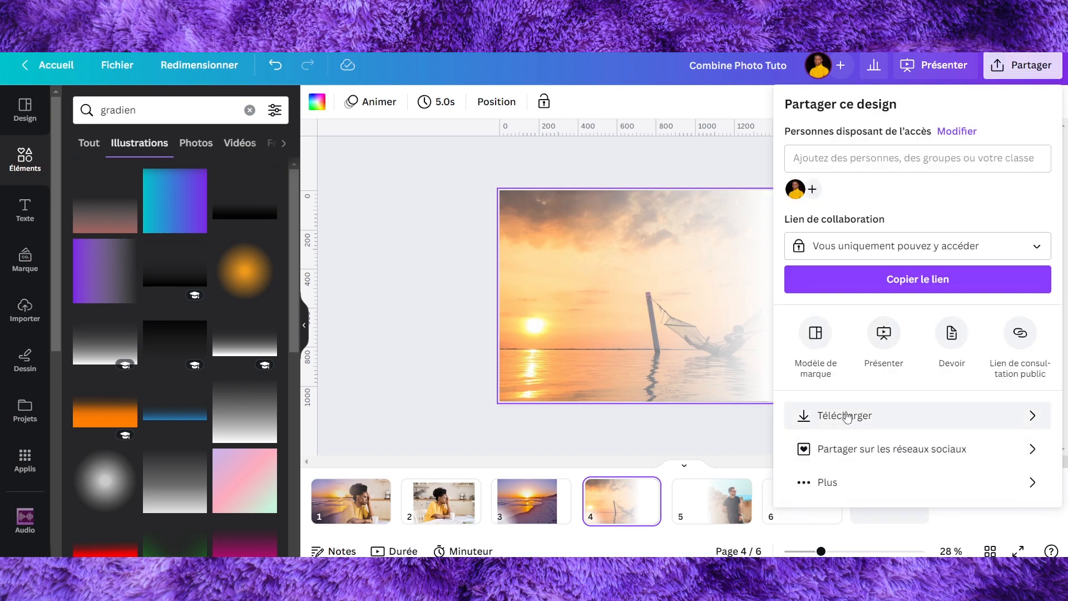
left_click(843, 417)
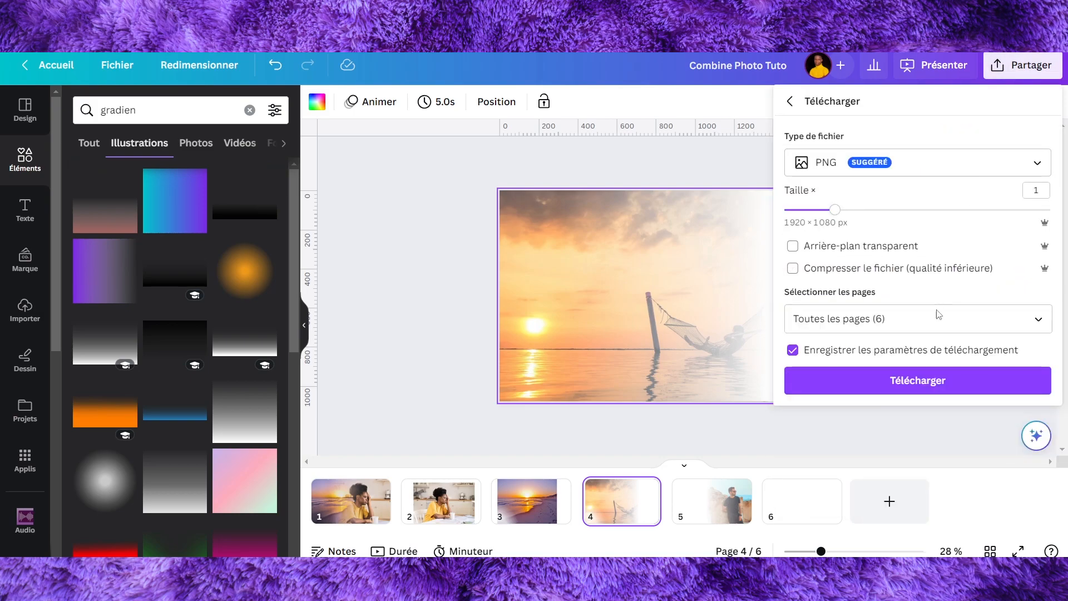
left_click(879, 322)
scroll(896, 183, "down", 3)
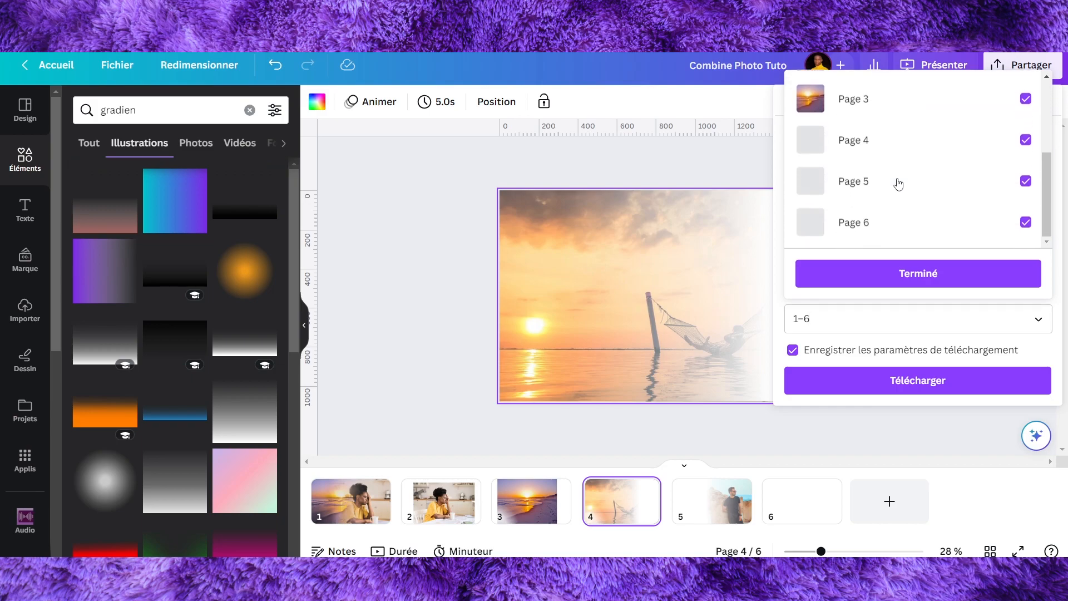
left_click(886, 234)
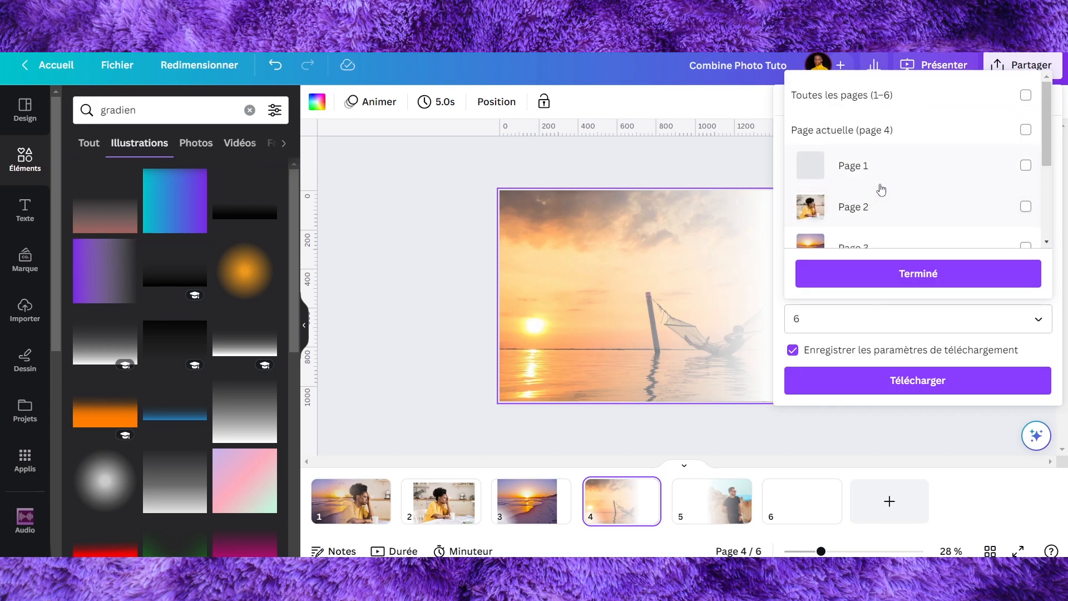
left_click(897, 97)
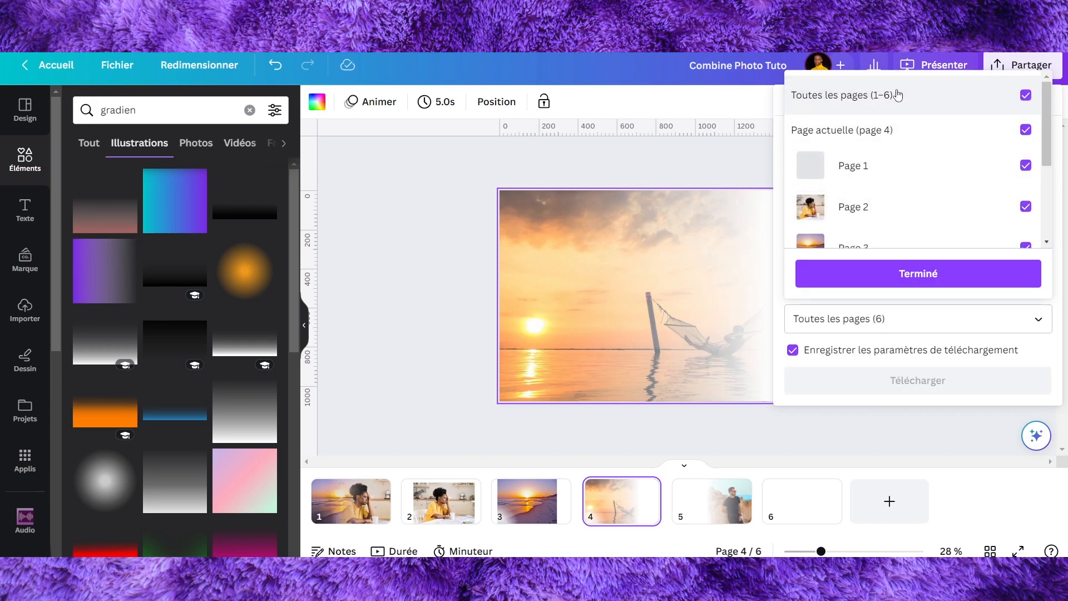
left_click(898, 98)
scroll(912, 184, "down", 3)
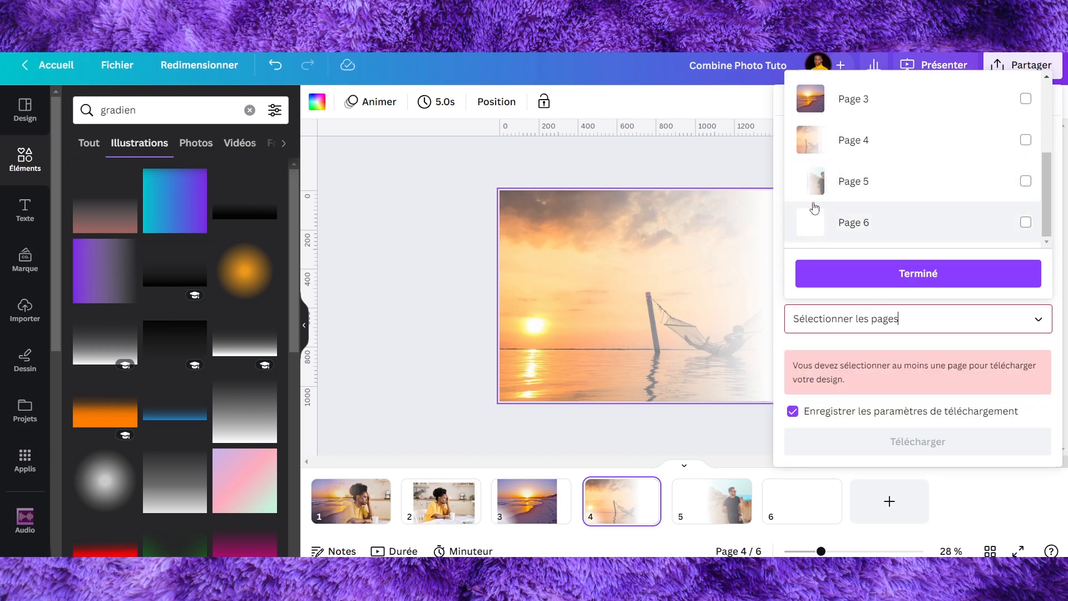
left_click(854, 180)
left_click(889, 275)
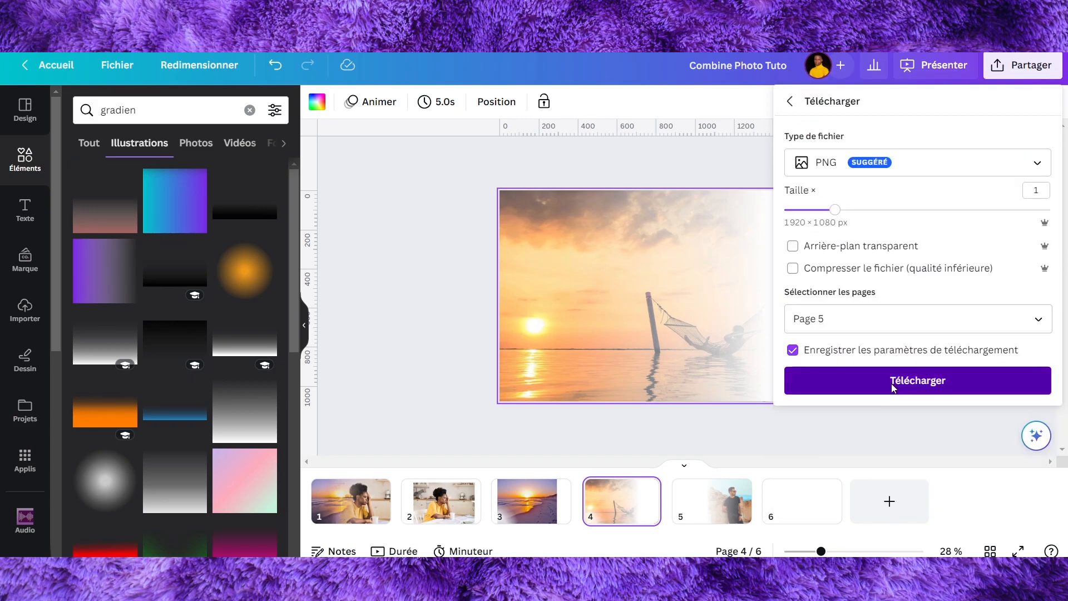
left_click(894, 384)
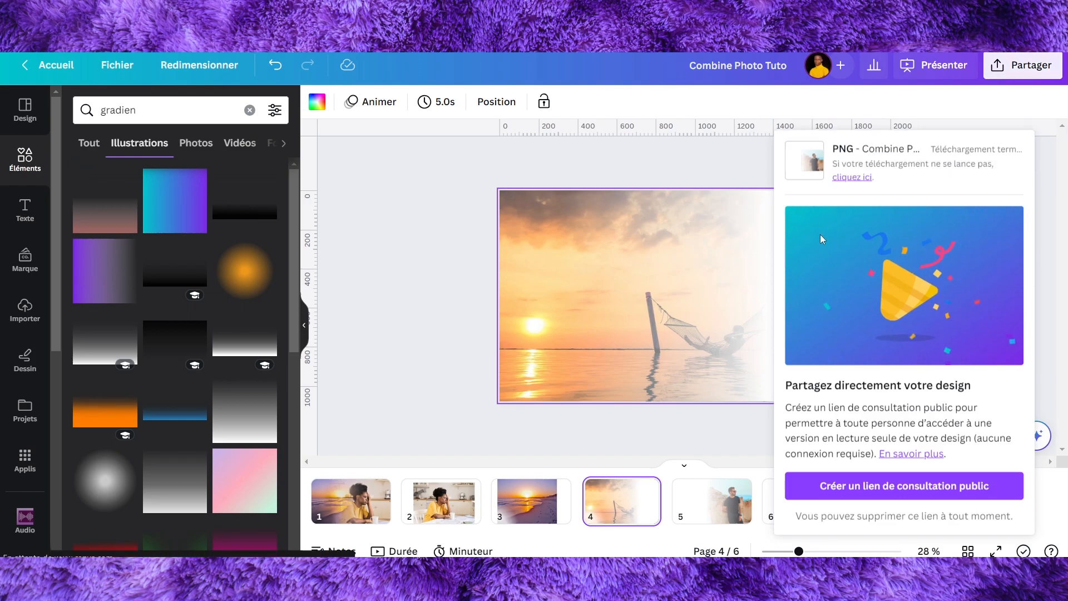
Download only page 4, the faded hammock photo, as a PNG.
left_click(1021, 78)
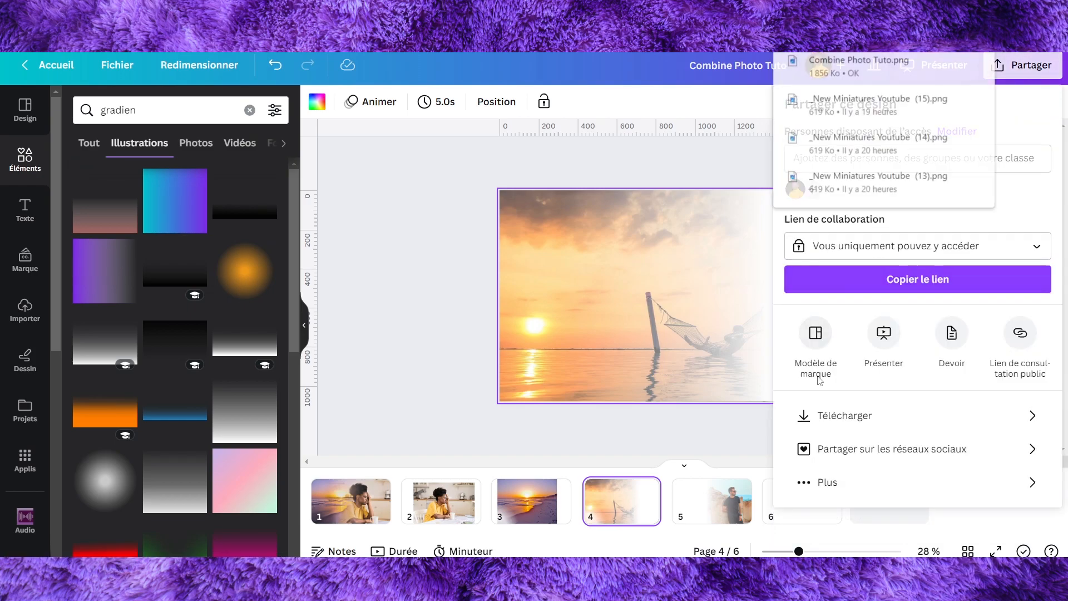
left_click(812, 414)
left_click(840, 319)
scroll(887, 219, "down", 2)
scroll(890, 100, "up", 2)
scroll(890, 100, "down", 3)
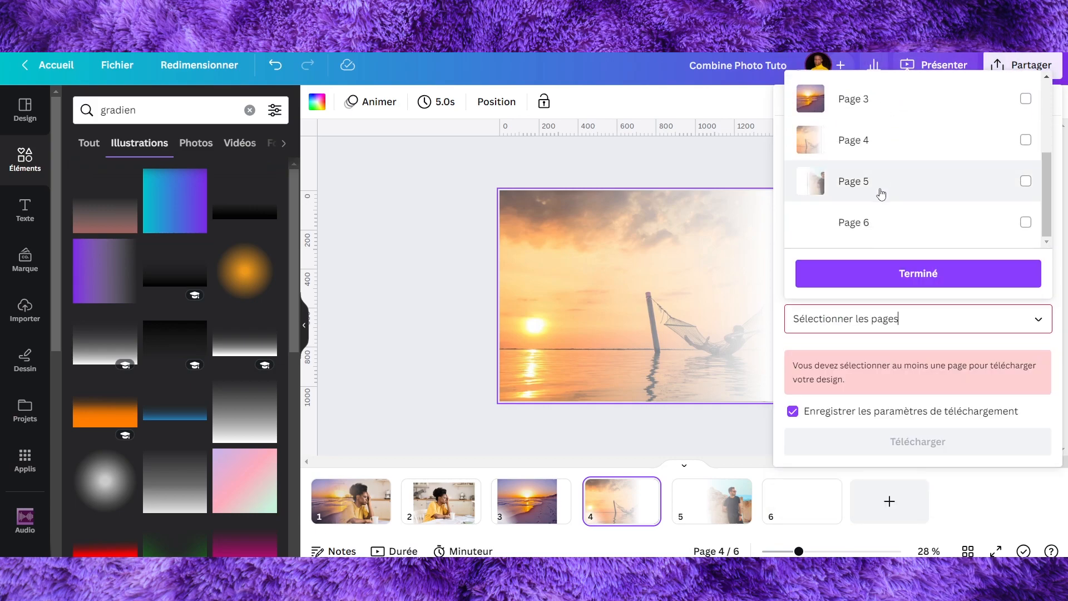
left_click(885, 145)
left_click(879, 277)
left_click(879, 382)
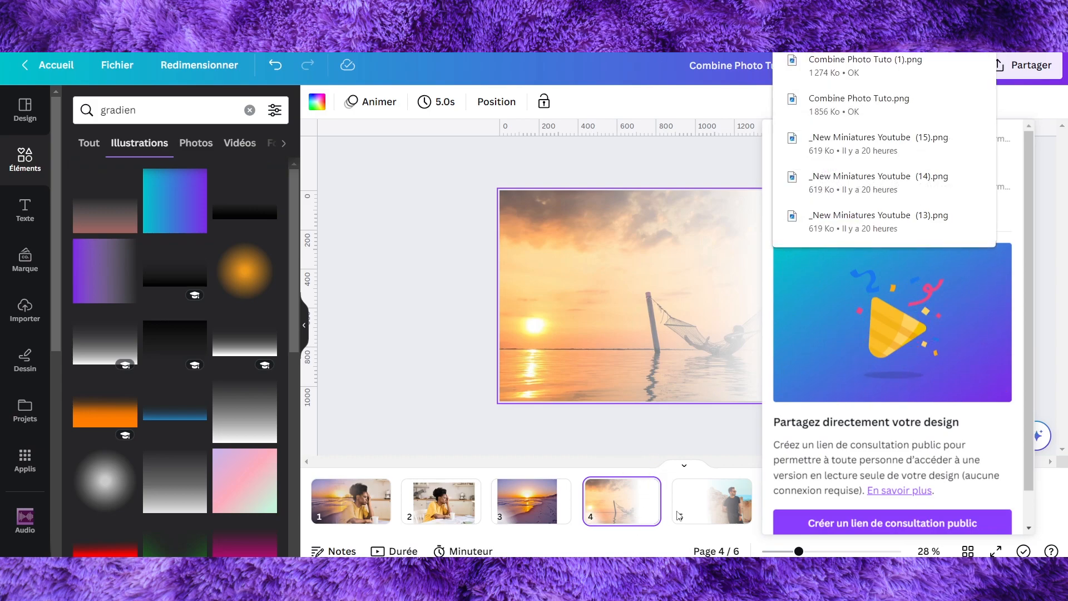
Import the two downloaded PNG files into the design's uploaded images.
left_click(430, 245)
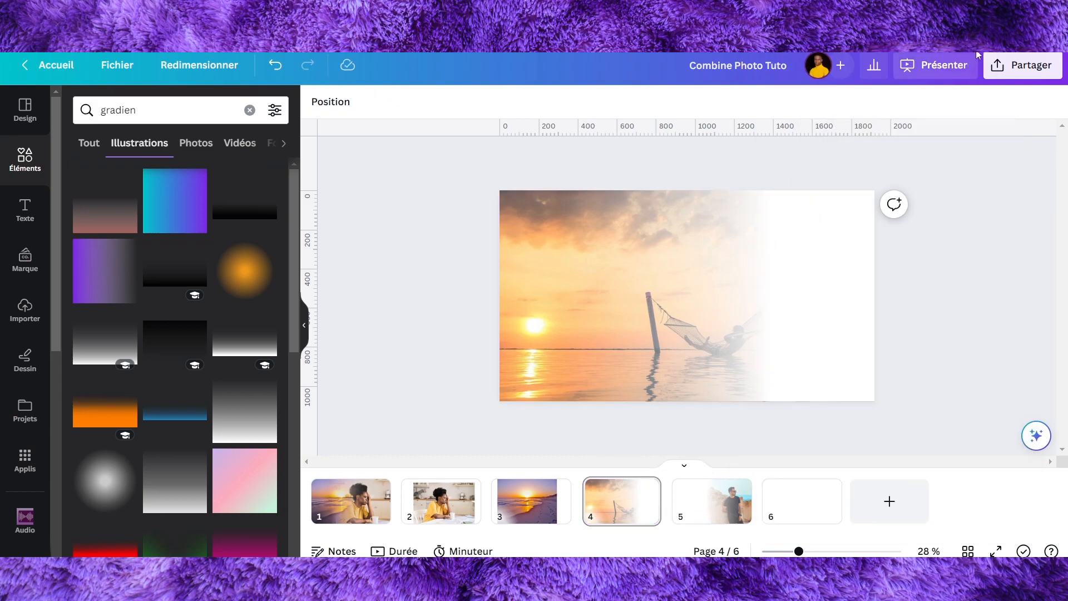
left_click_drag(865, 93, 167, 233)
left_click_drag(882, 124, 172, 256)
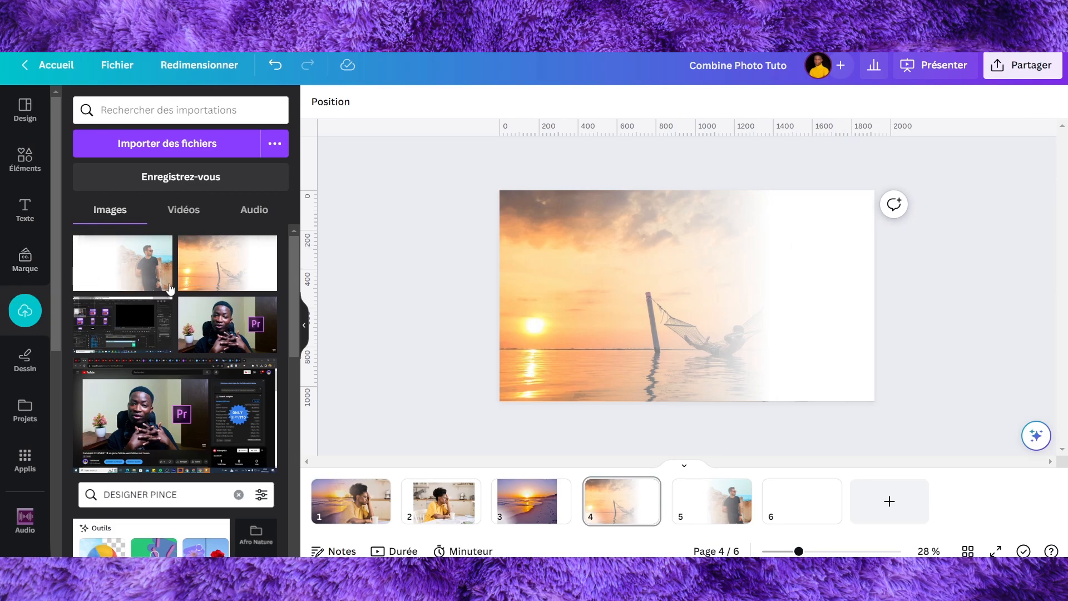
Place the uploaded faded hammock image on empty page 6 and enlarge it to fill the page.
left_click(801, 503)
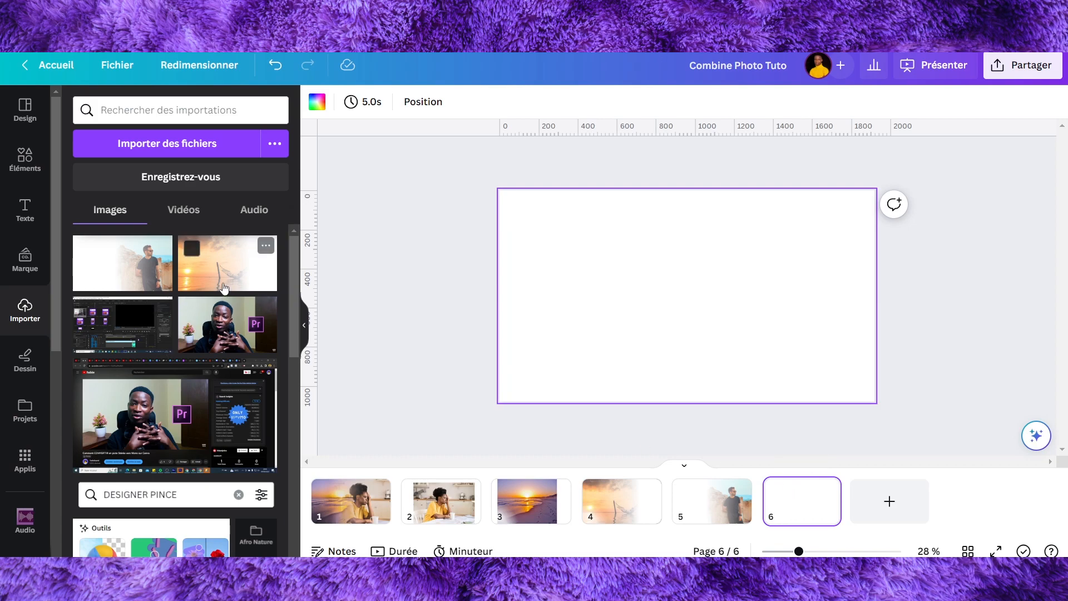
left_click_drag(227, 274, 558, 217)
left_click_drag(776, 346, 875, 401)
Overlay the uploaded faded image of the man at full page size on page 6 and set its transparency to 50.
left_click_drag(141, 269, 742, 271)
left_click_drag(599, 345, 524, 454)
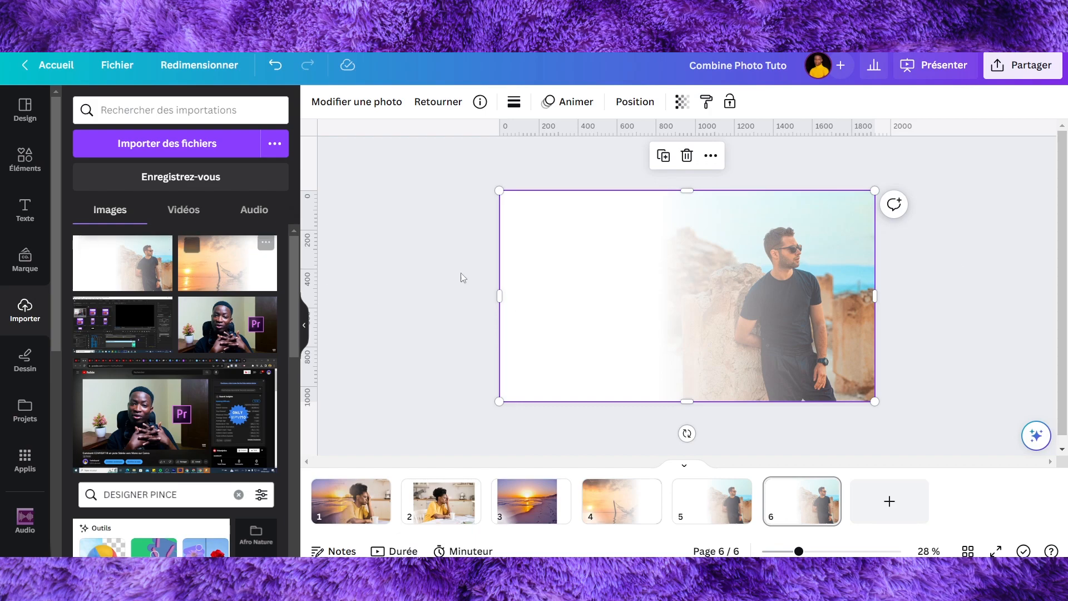
left_click(683, 103)
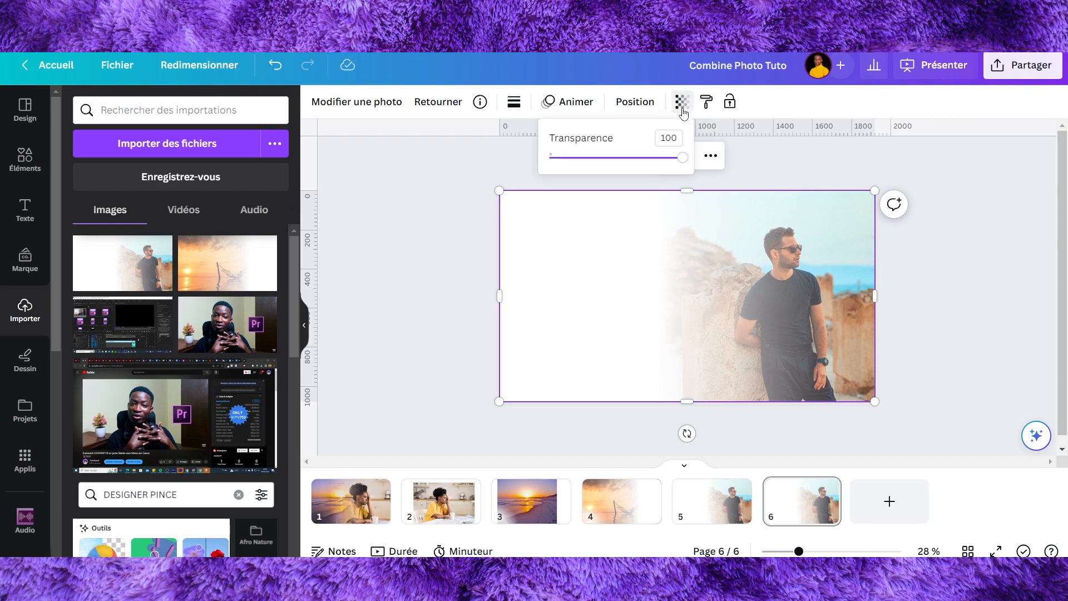
left_click_drag(679, 159, 617, 158)
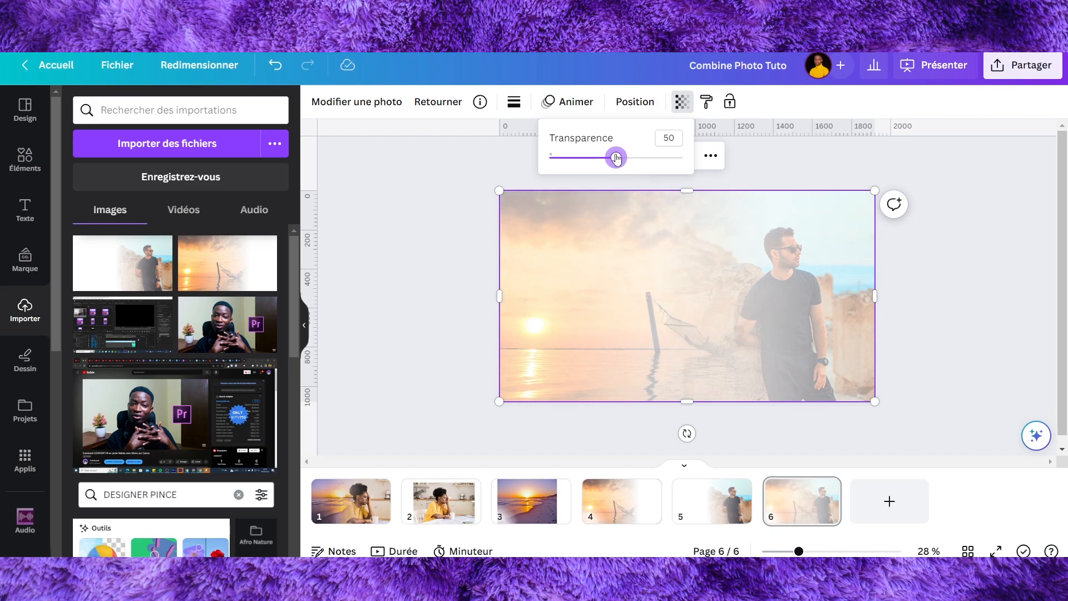
left_click(959, 245)
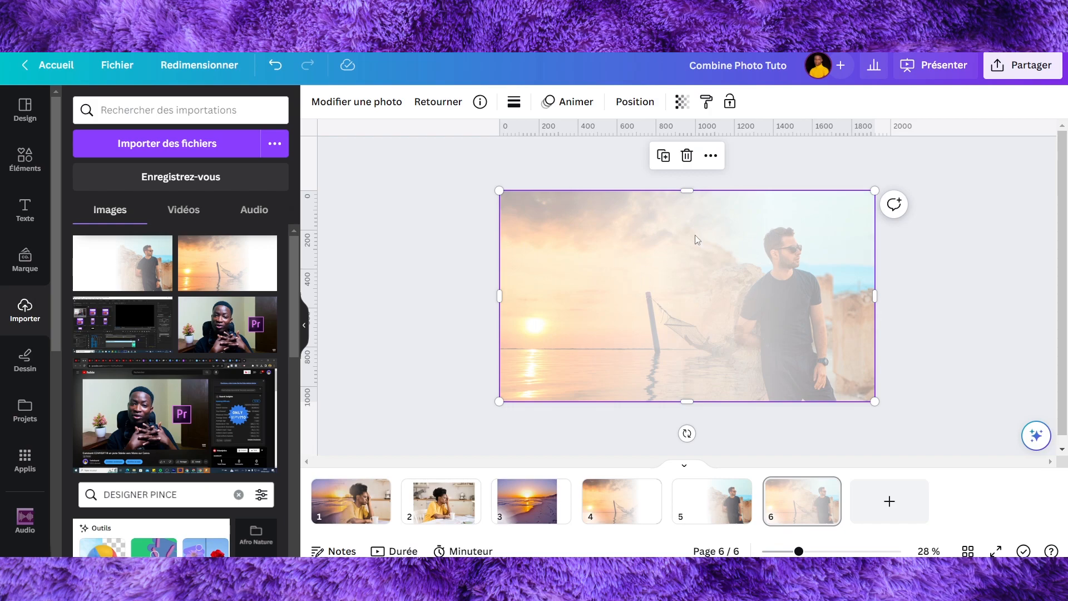
left_click(915, 258)
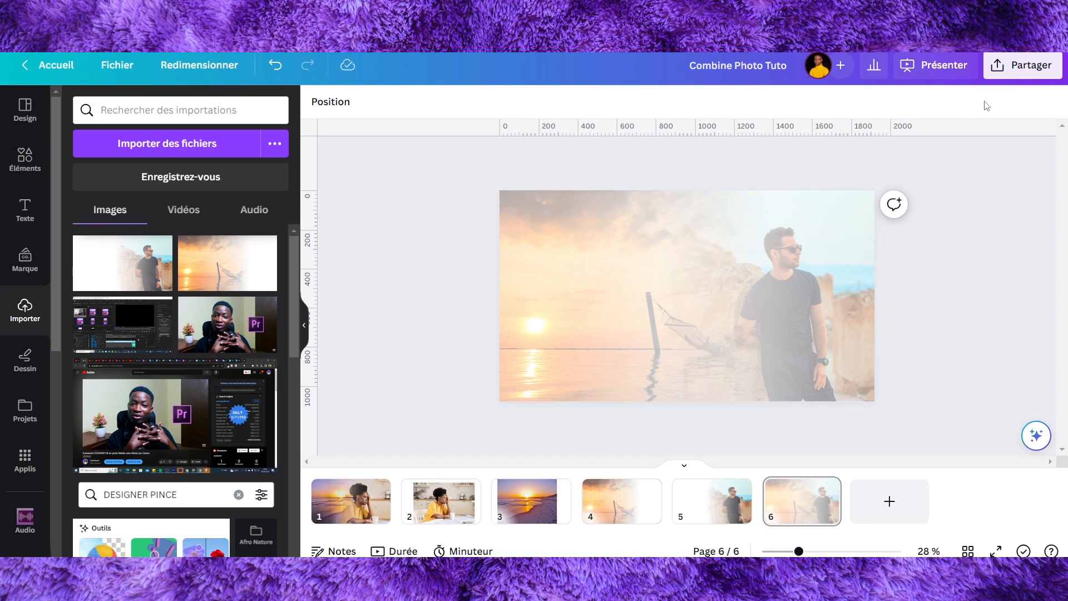
Download only page 6, the blended image, as a PNG.
left_click(1011, 71)
left_click(771, 415)
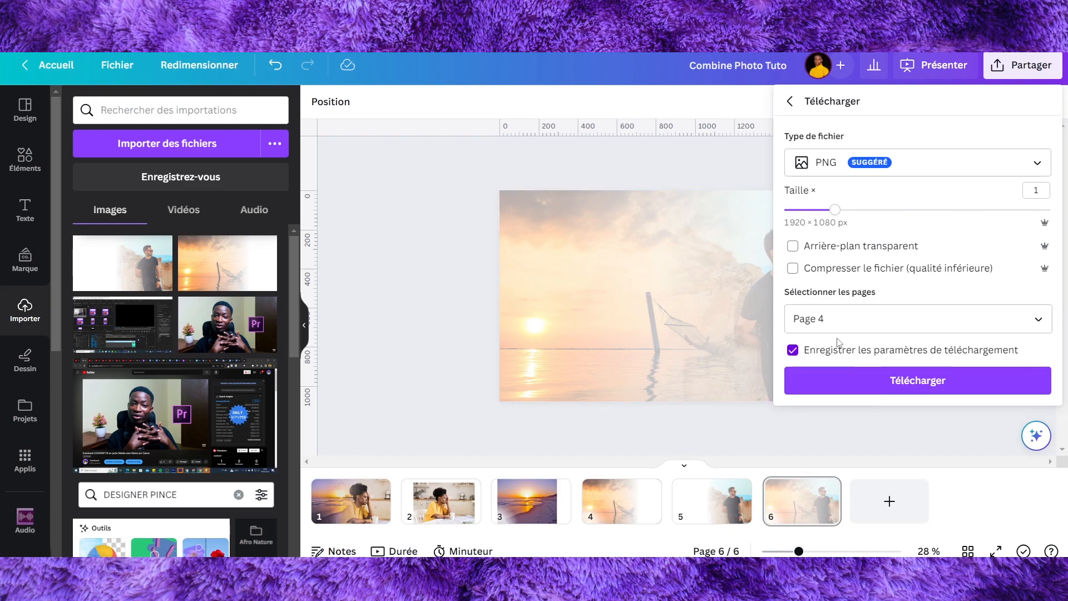
left_click(846, 319)
scroll(888, 213, "down", 2)
left_click(889, 212)
scroll(888, 214, "down", 1)
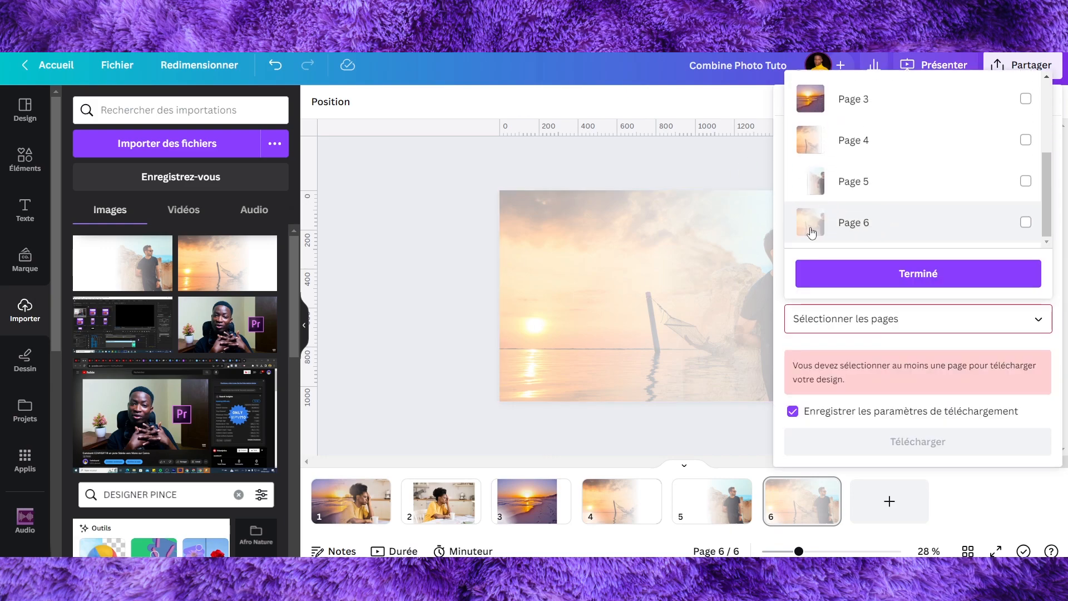
left_click(865, 223)
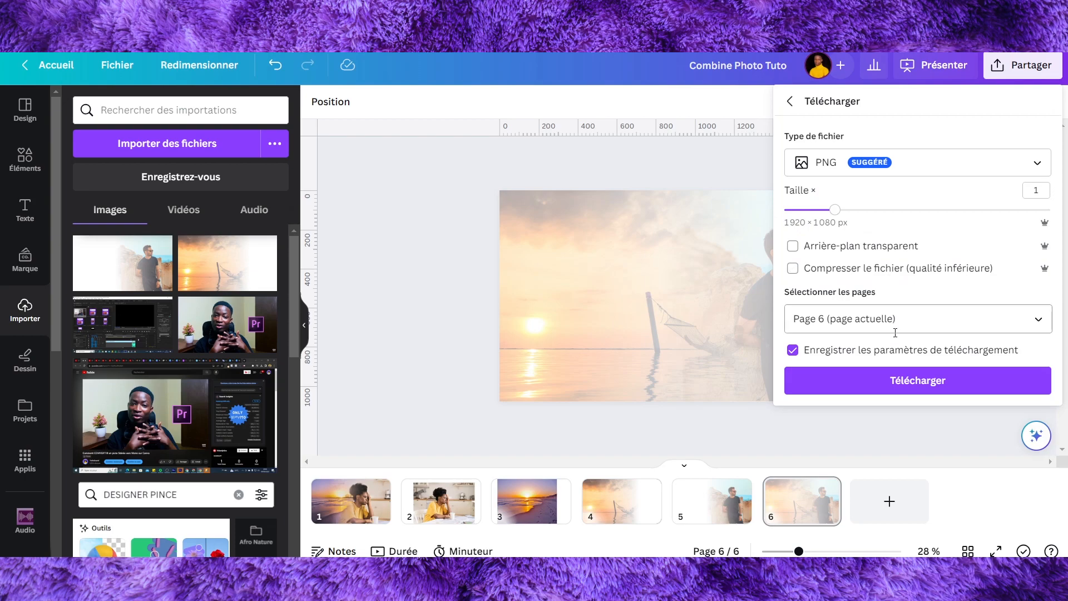
left_click(896, 382)
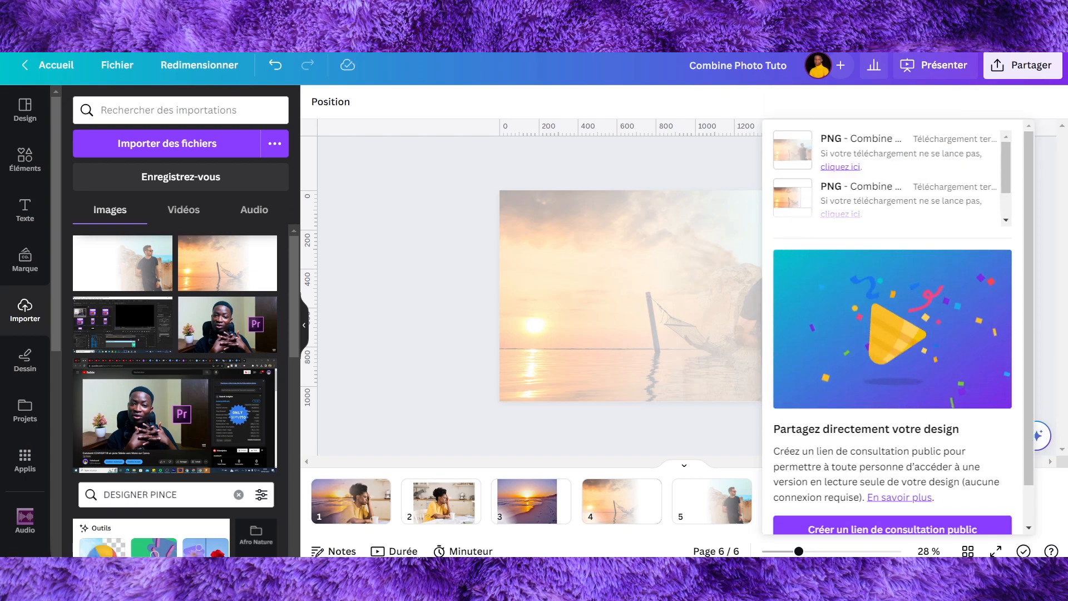
Import the downloaded blended image into the uploads and add a new blank page 7.
left_click_drag(888, 94, 211, 256)
left_click(651, 451)
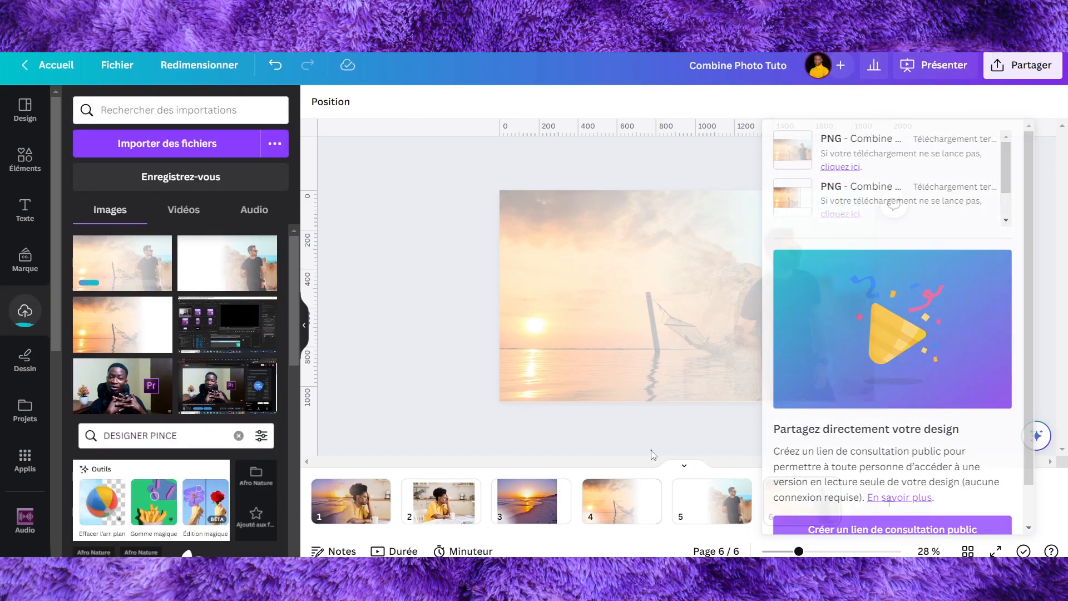
left_click(881, 496)
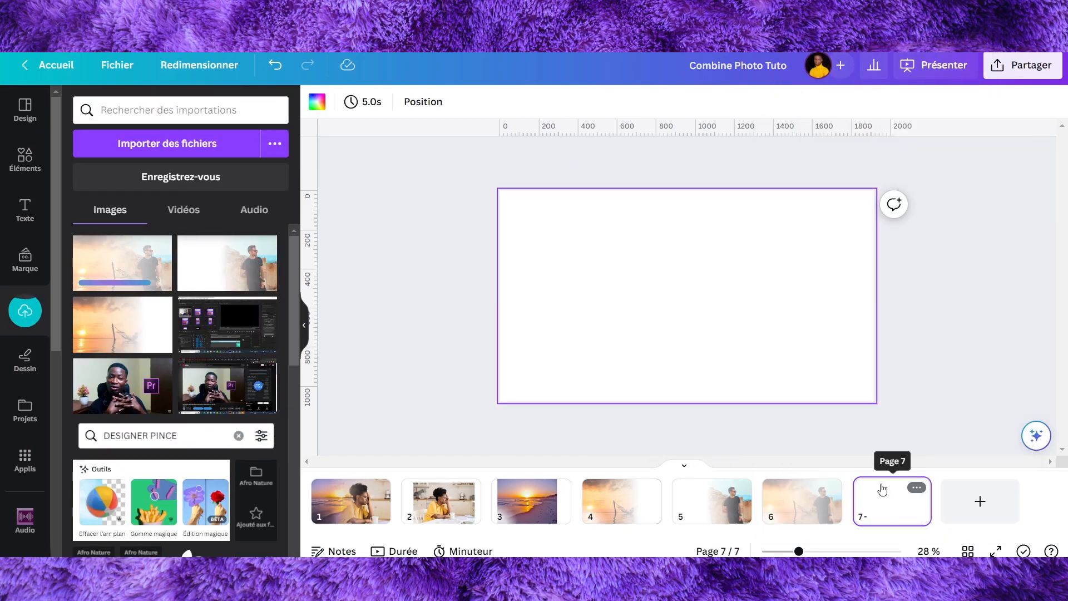
Place the uploaded blended image on page 7 and enlarge it to fill the page.
left_click(130, 270)
left_click_drag(610, 266, 584, 248)
left_click_drag(775, 346, 875, 401)
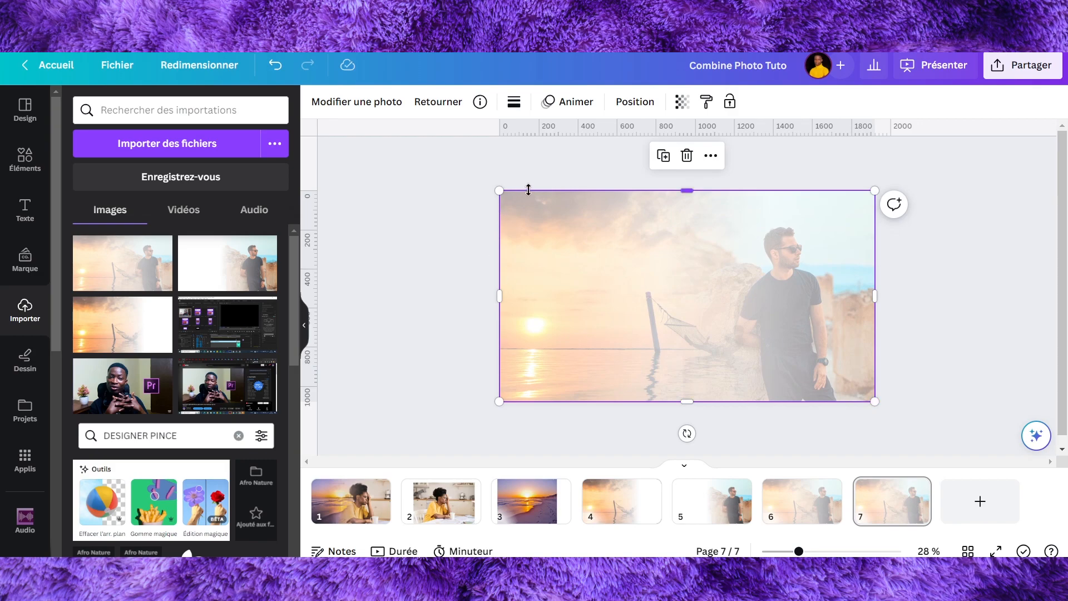
Adjust the blended image on page 7 to a brightness (Luminosité) of -35 and a contrast of 41.
left_click(372, 108)
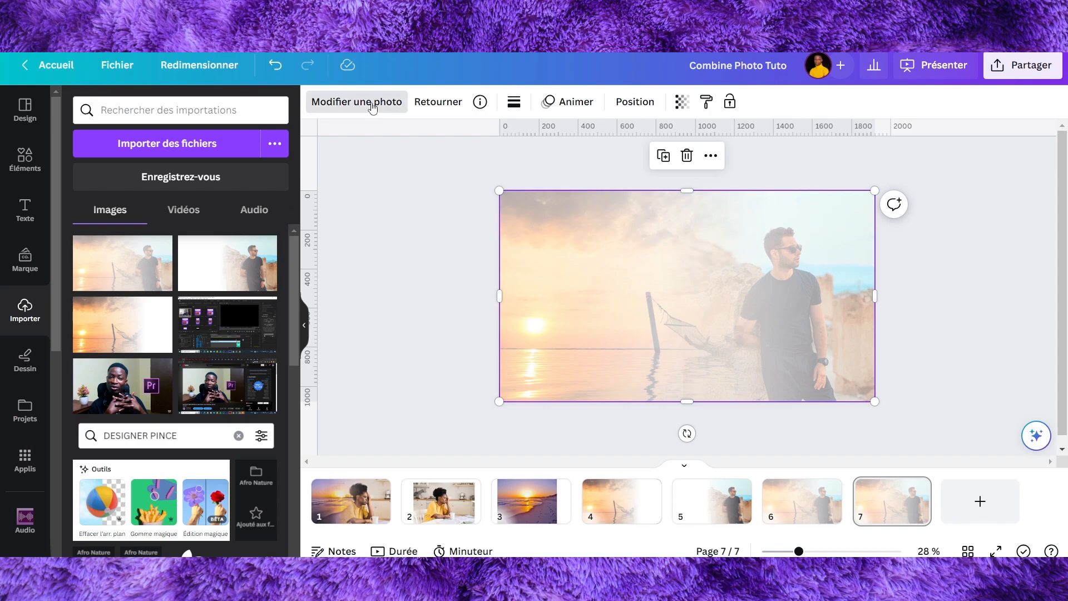
left_click(372, 108)
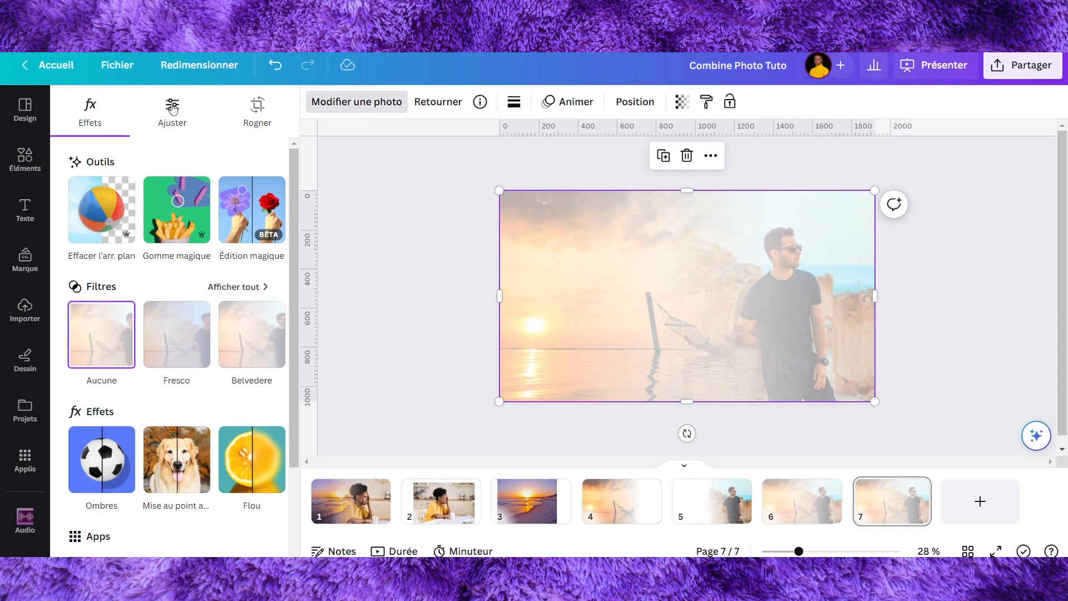
left_click(173, 109)
scroll(228, 282, "down", 1)
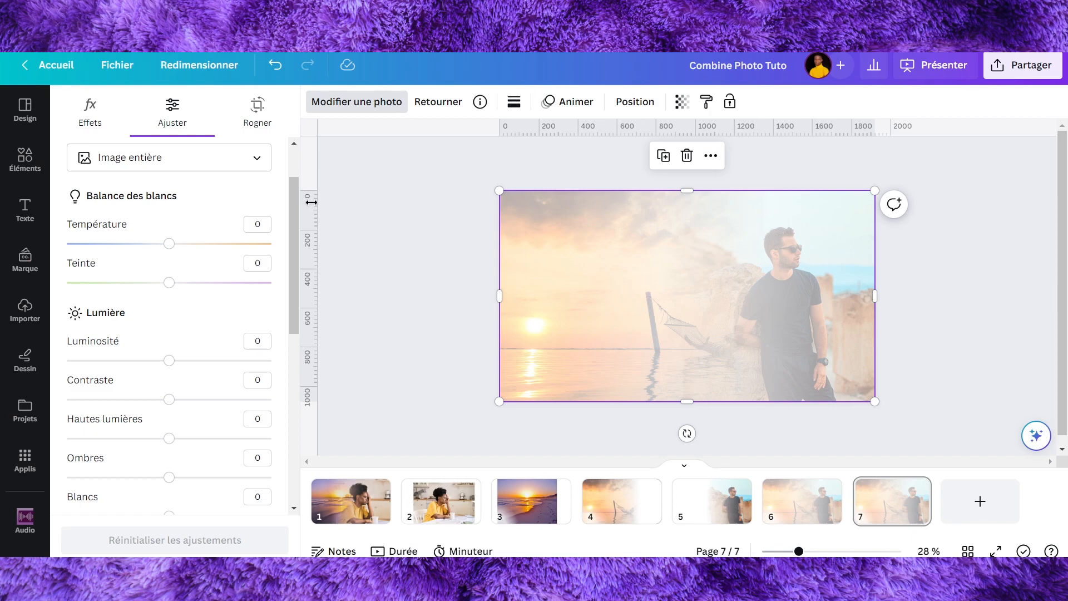
scroll(154, 314, "down", 1)
left_click_drag(166, 291, 135, 294)
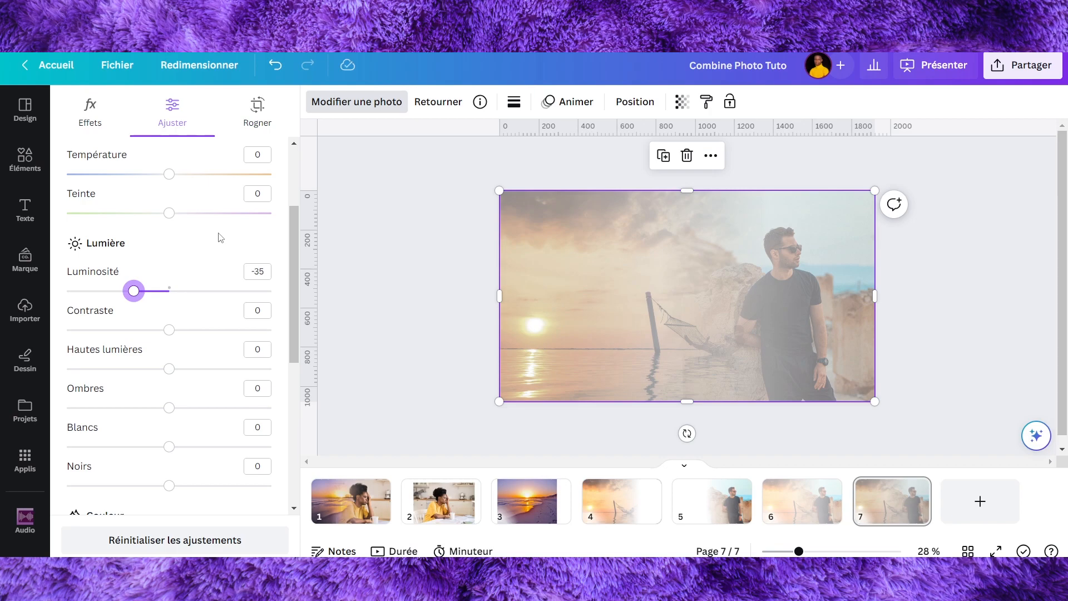
left_click_drag(196, 336, 213, 342)
Set the blended image's highlights (Hautes lumières) to -14, shadows (Ombres) to -23 and whites (Blancs) to -14.
scroll(196, 359, "down", 2)
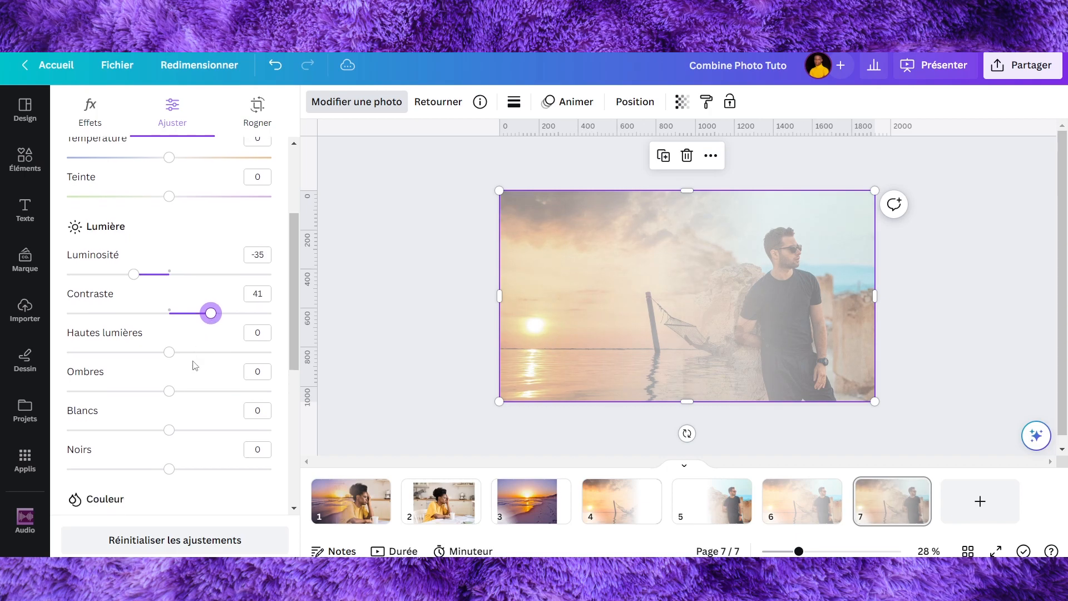
left_click(160, 301)
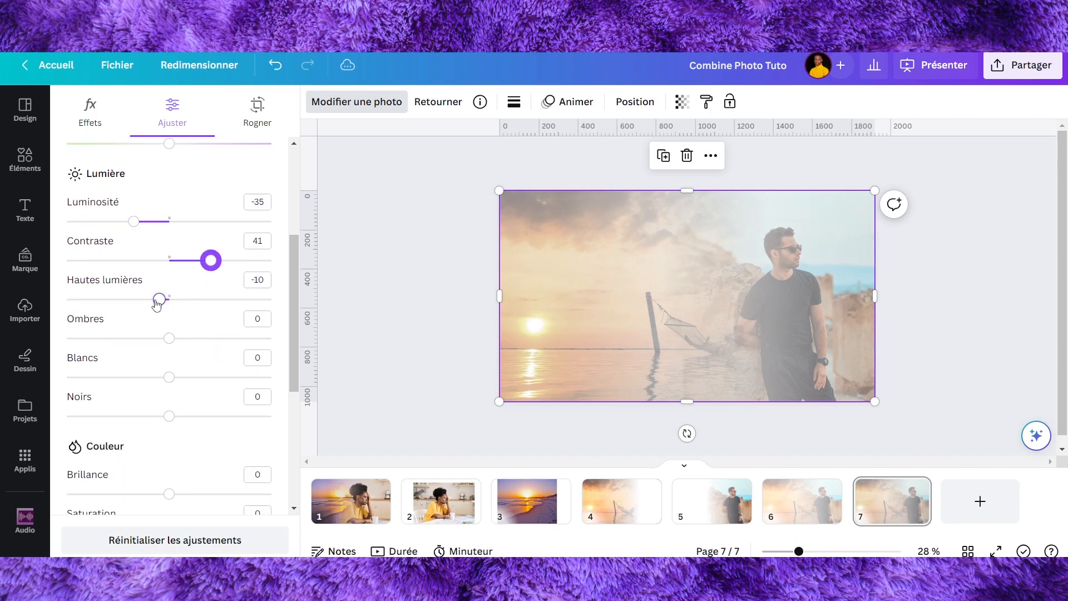
left_click_drag(157, 303, 154, 300)
left_click_drag(157, 340, 146, 338)
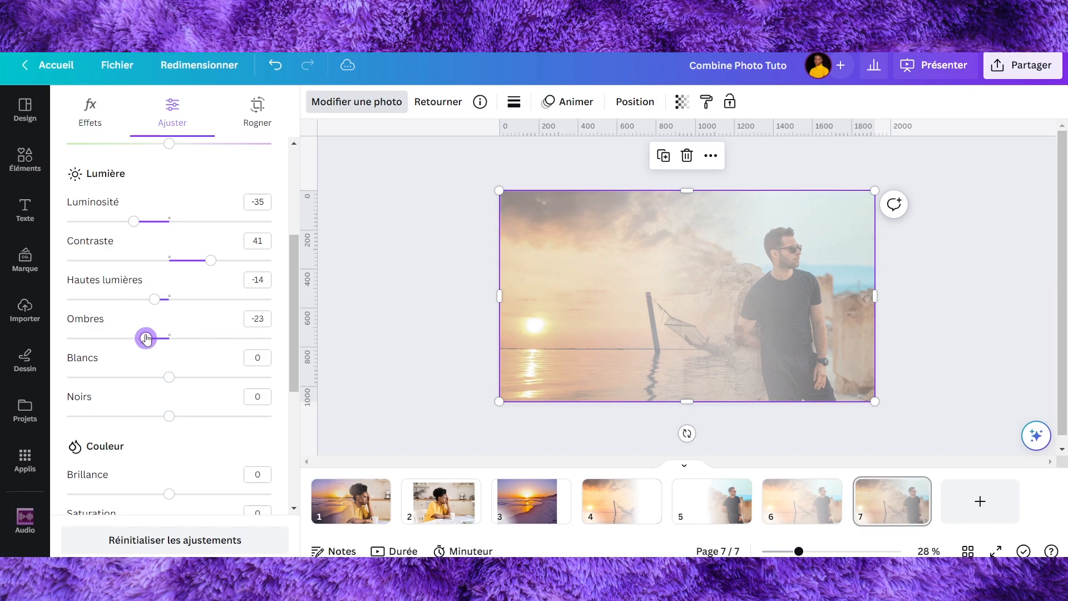
scroll(172, 331, "down", 4)
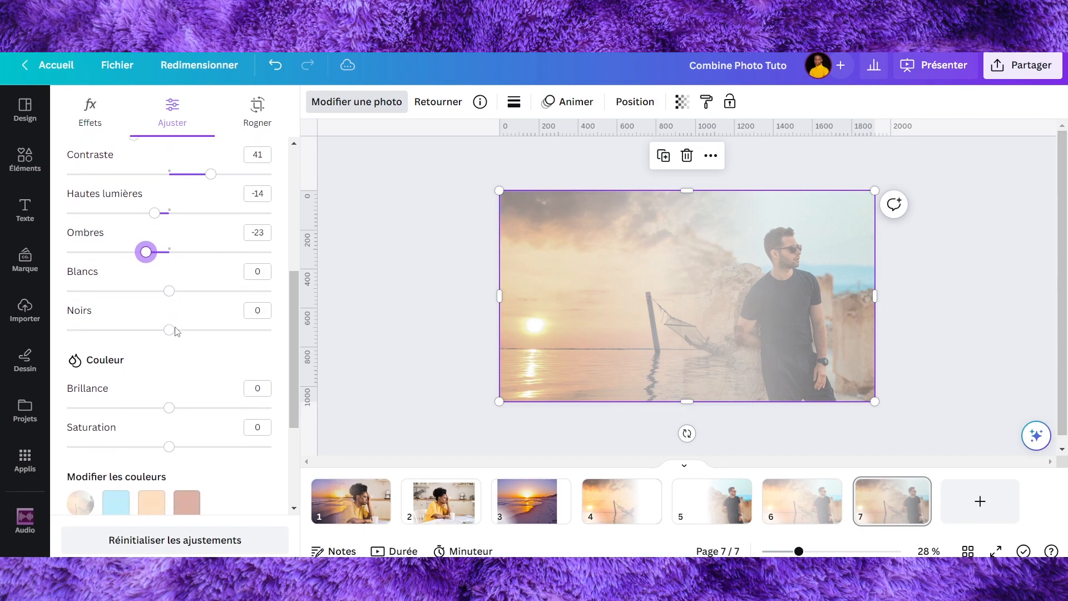
left_click(154, 238)
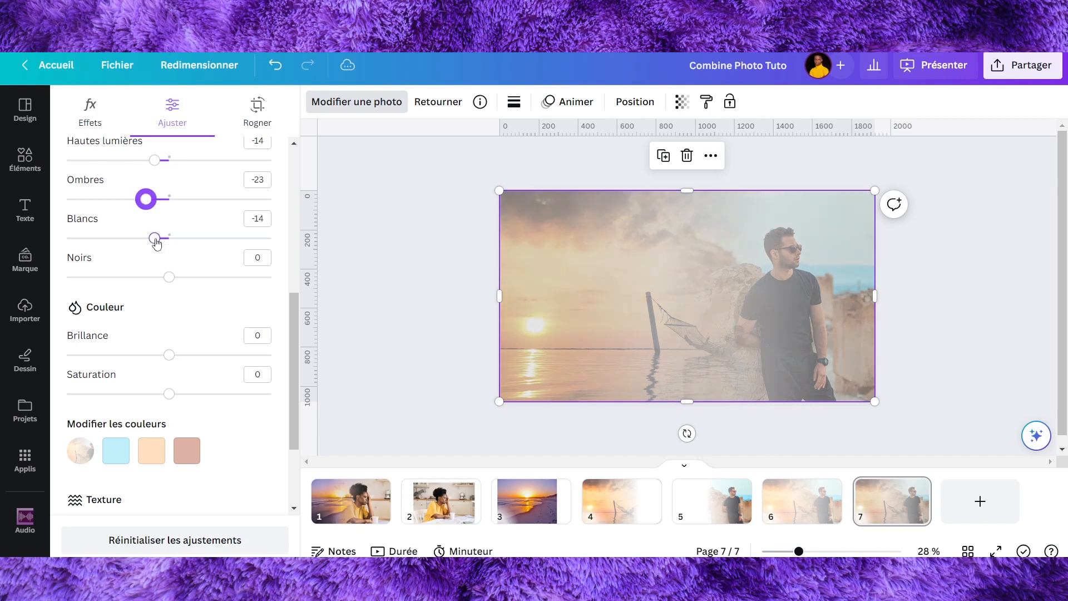
Set the blended image's saturation to 63 and its vibrance (Brillance) to 59.
scroll(179, 310, "down", 2)
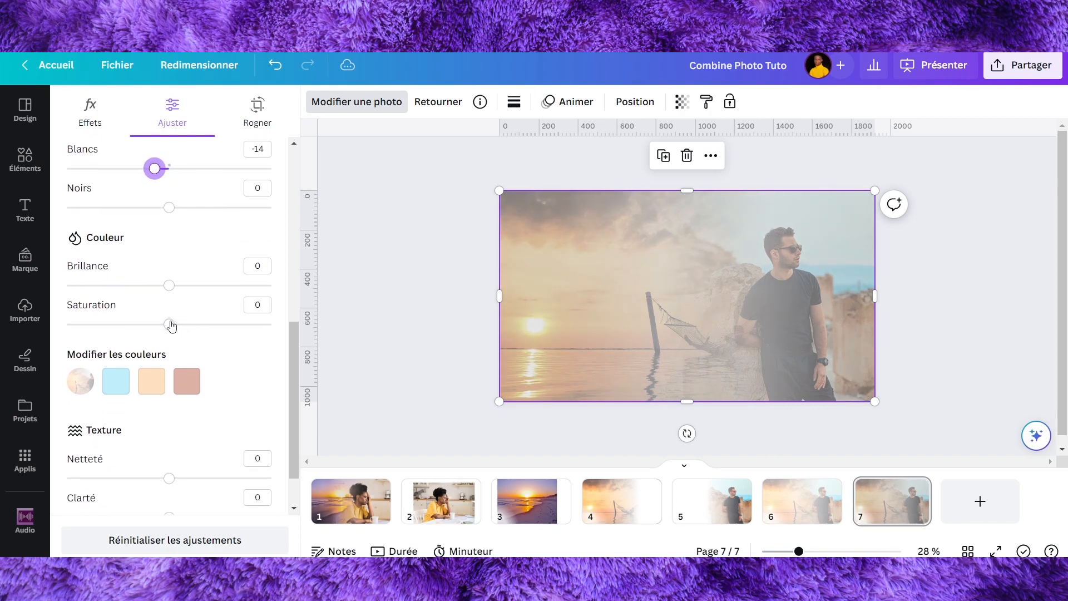
left_click(216, 325)
left_click_drag(226, 329, 234, 332)
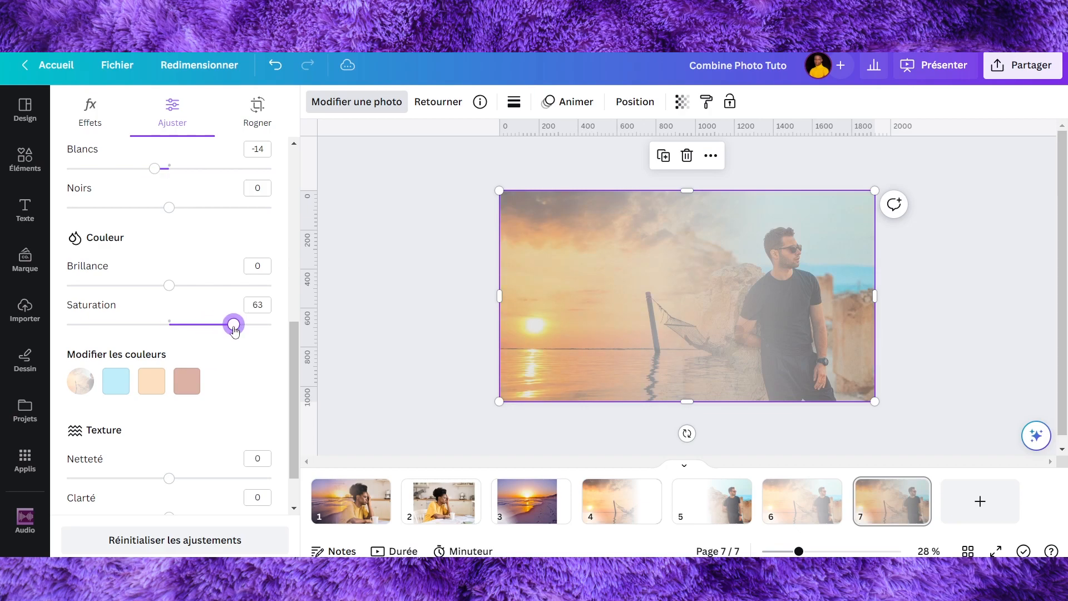
left_click(224, 291)
key("Right")
key("Right")
key("Right")
key("Right")
key("Right")
key("Right")
key("Right")
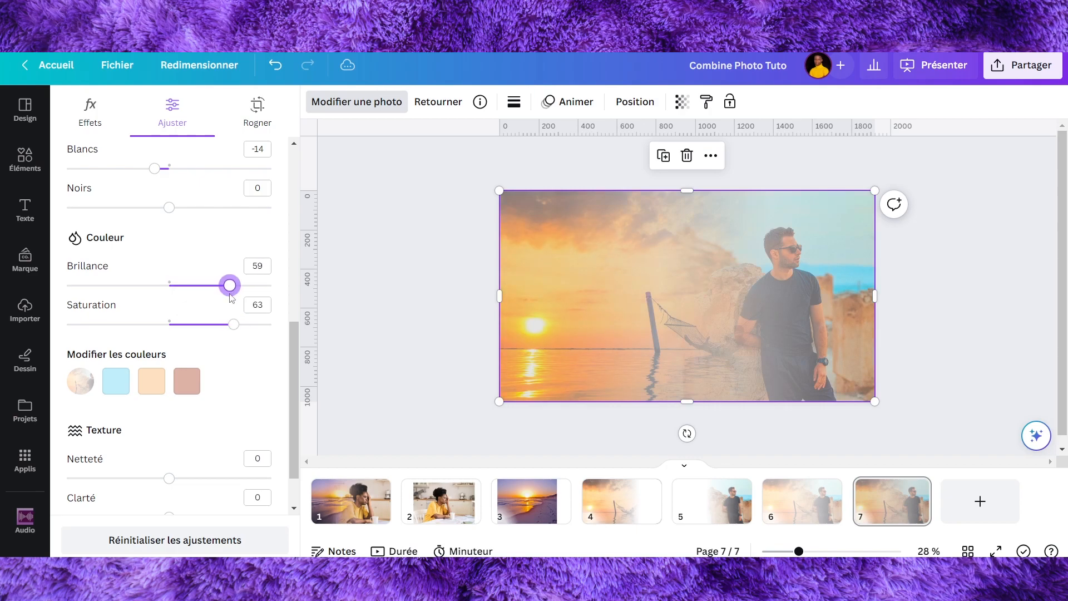
Lower the blended image's brightness (Luminosité) to -53.
scroll(255, 371, "down", 1)
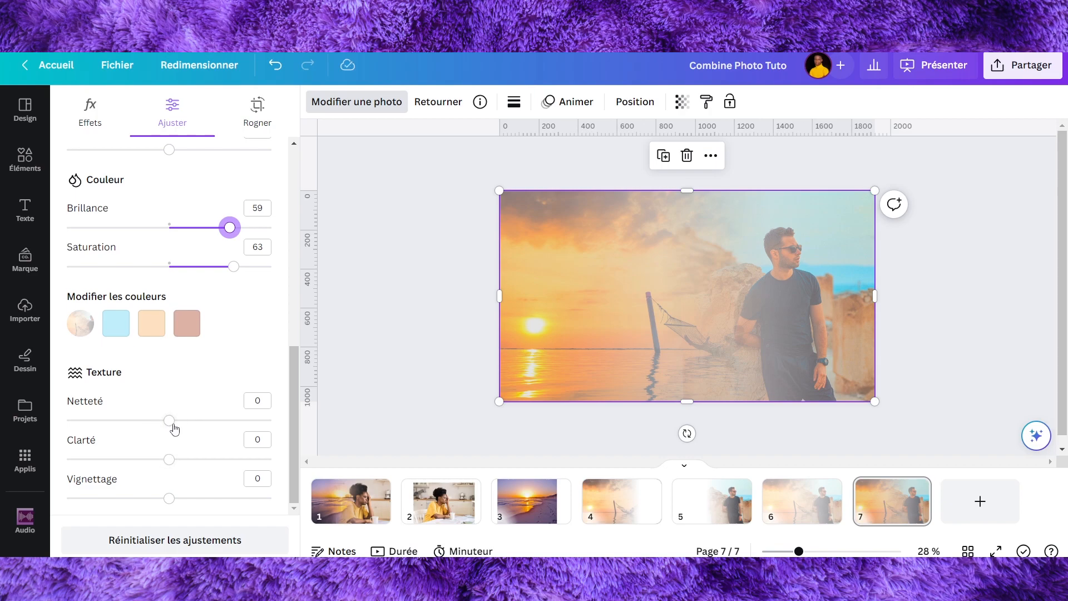
left_click_drag(174, 423, 171, 422)
left_click_drag(169, 459, 206, 459)
scroll(220, 360, "up", 6)
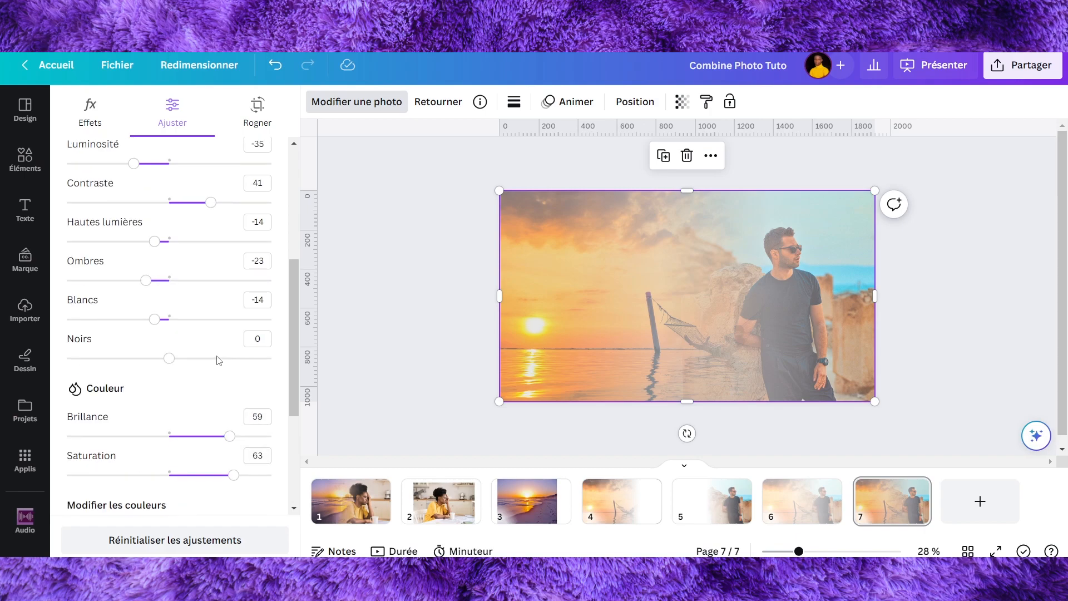
left_click_drag(131, 306, 75, 303)
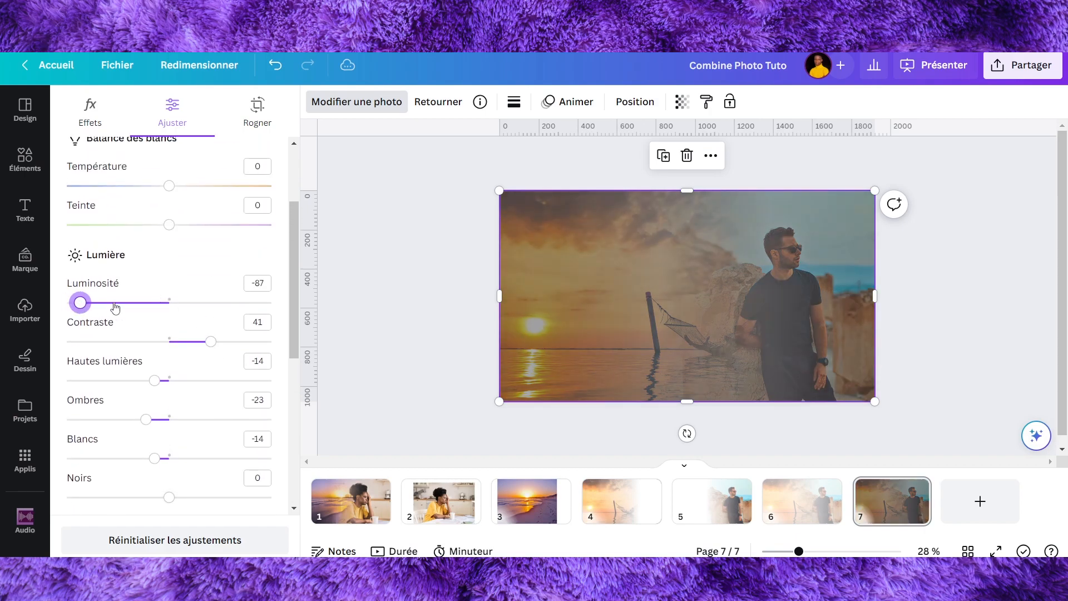
left_click(113, 303)
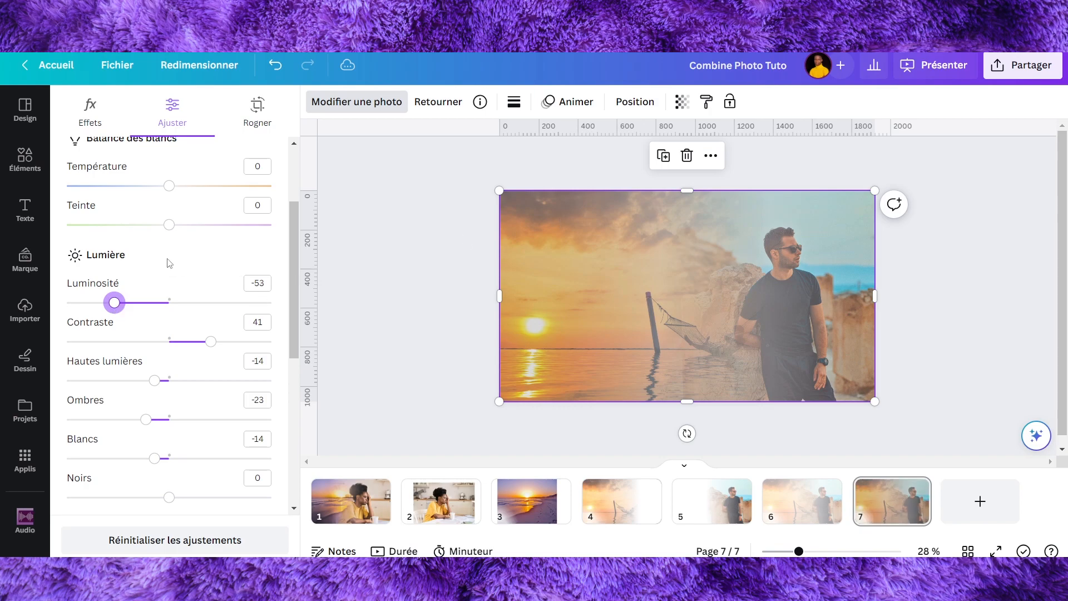
scroll(172, 259, "up", 3)
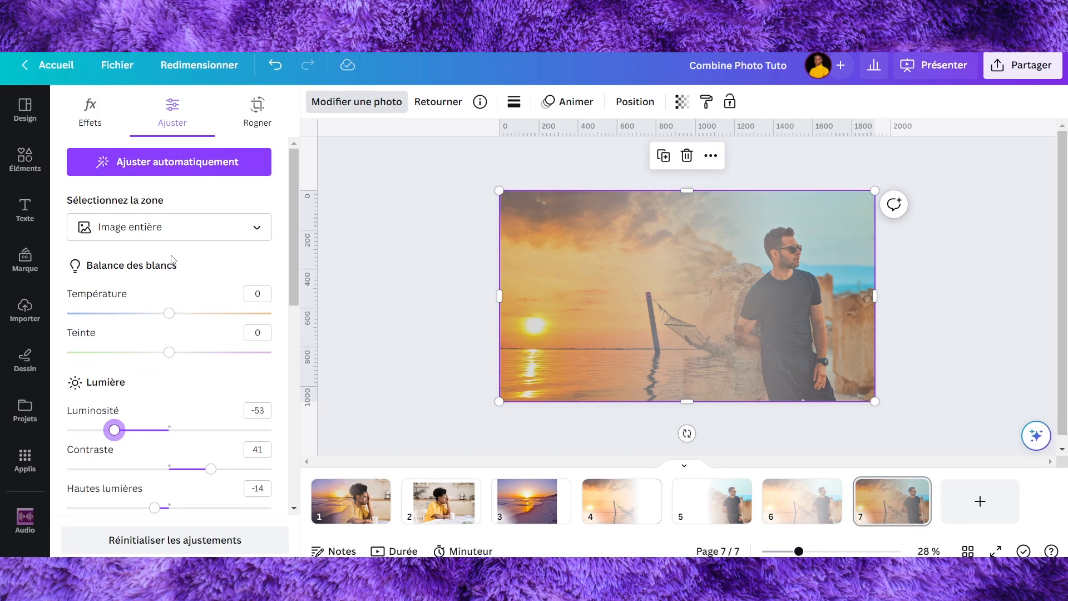
Enlarge the blended image on page 7 slightly so it extends past the page's side and lower edges.
scroll(187, 287, "down", 5)
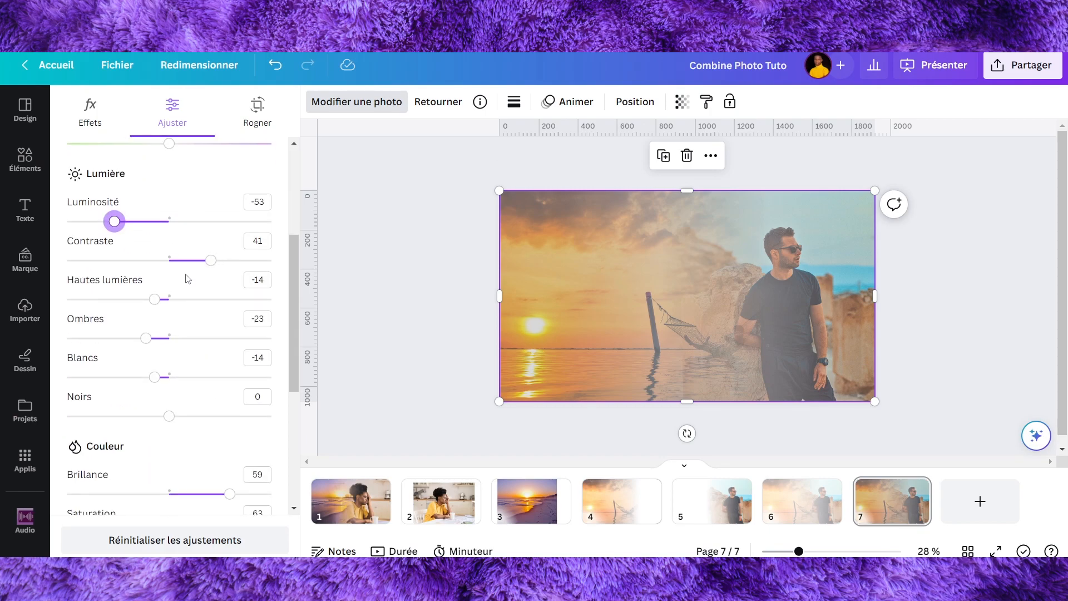
scroll(188, 279, "down", 2)
left_click_drag(499, 401, 485, 417)
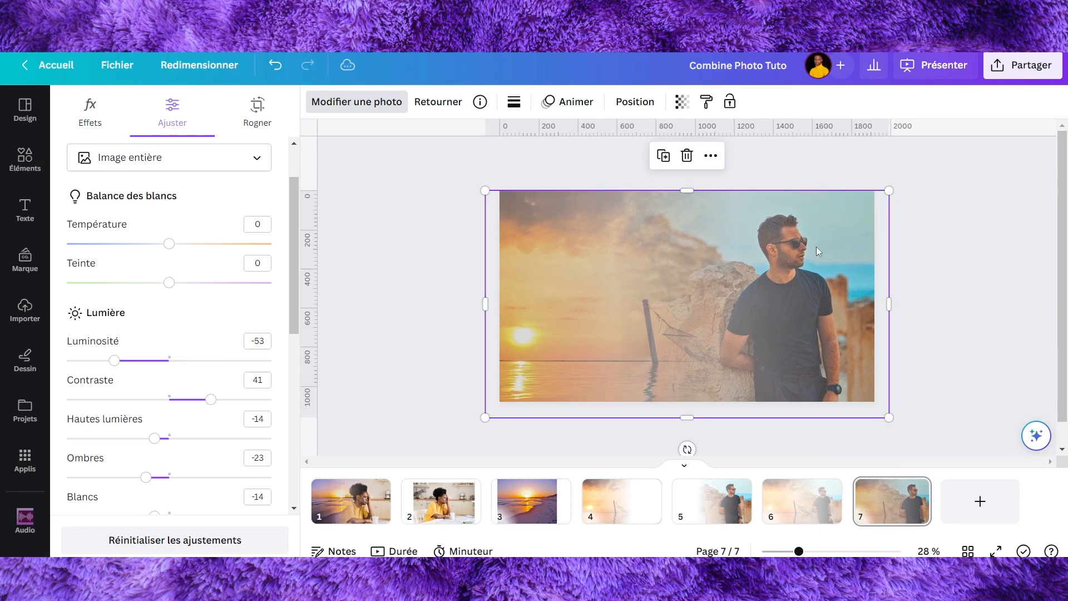
Set the blended image's contrast (Contraste) to 55, shadows (Ombres) to -100 and whites (Blancs) to -41.
left_click(226, 400)
scroll(167, 361, "down", 3)
left_click_drag(144, 338, 49, 340)
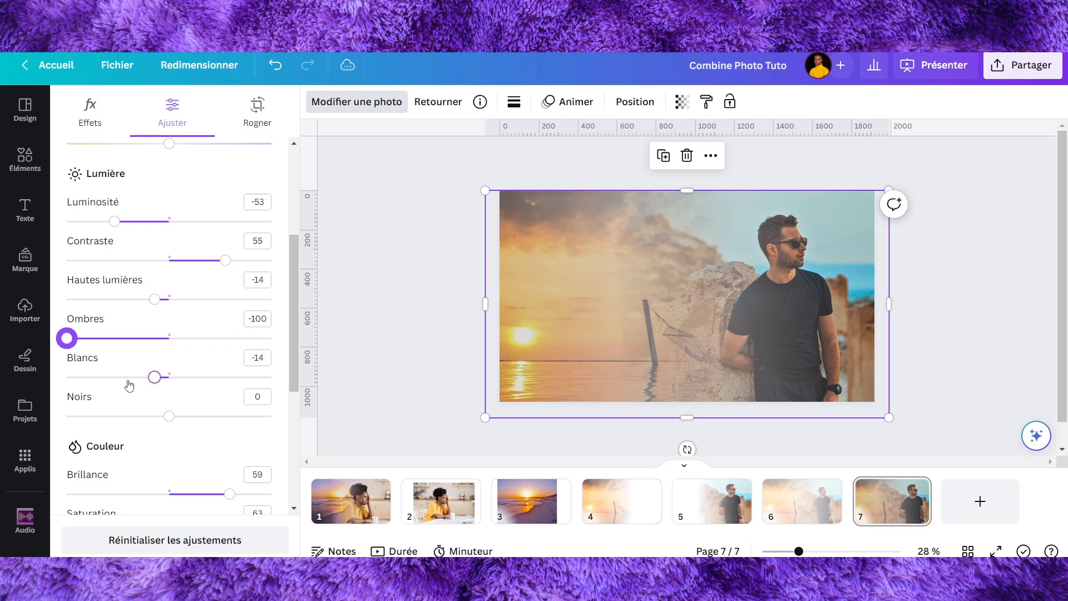
left_click_drag(126, 386, 128, 378)
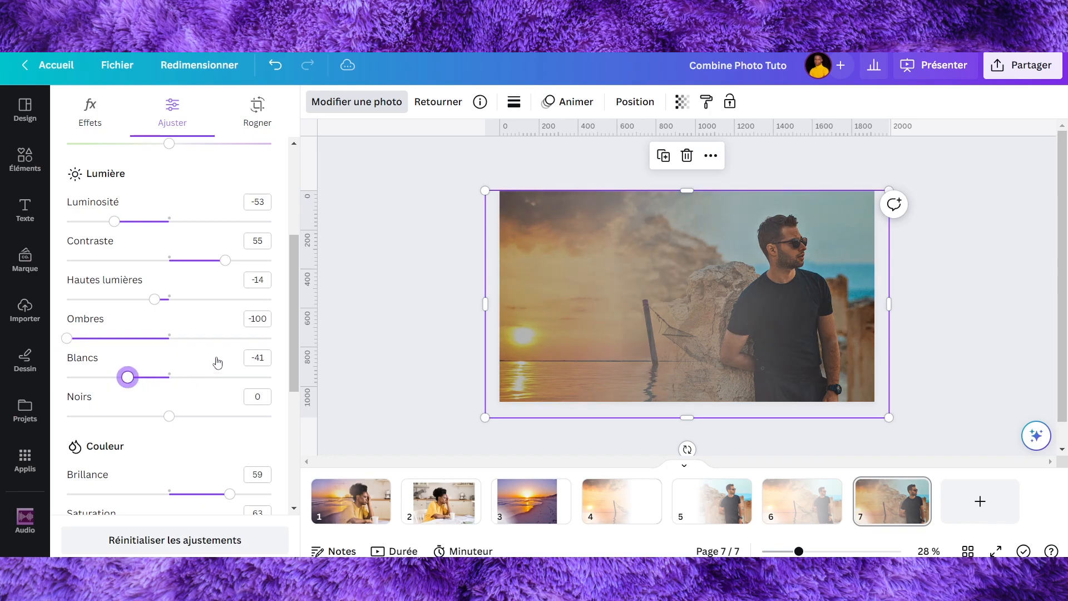
Raise the blended image's saturation and vibrance (Brillance) towards their maximum.
scroll(296, 337, "down", 2)
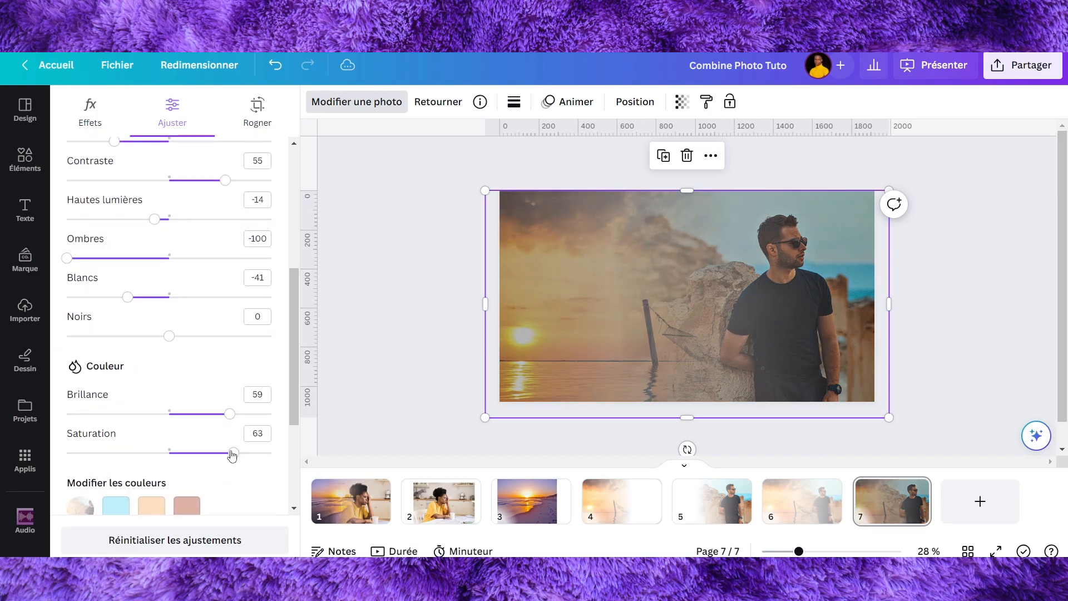
left_click(262, 461)
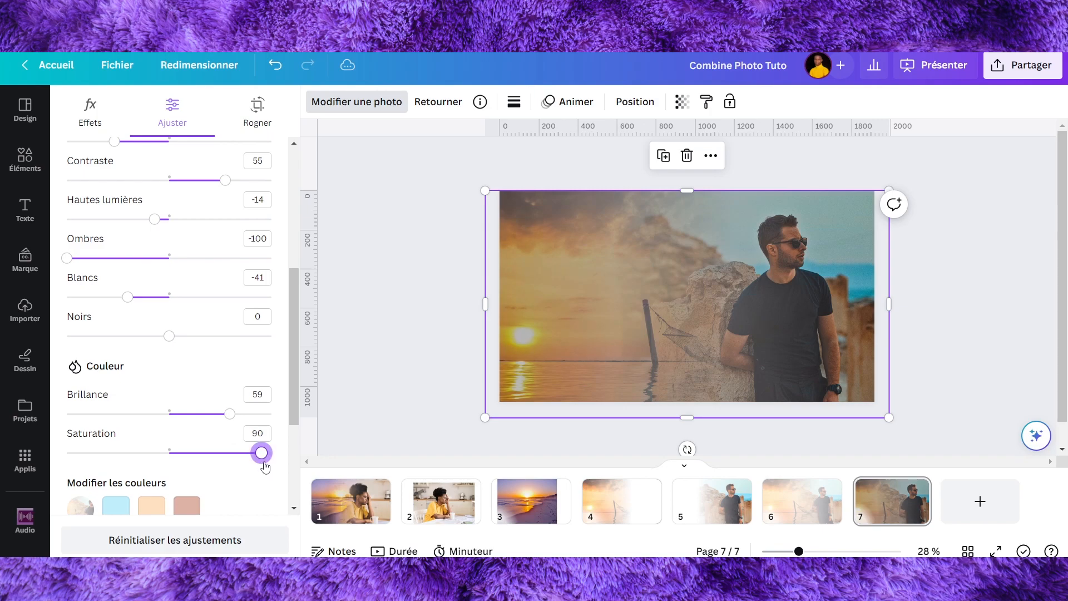
left_click_drag(261, 454, 281, 454)
left_click_drag(227, 414, 891, 382)
Deselect the blended image, preview page 7 in full screen and return to the editor.
left_click(810, 500)
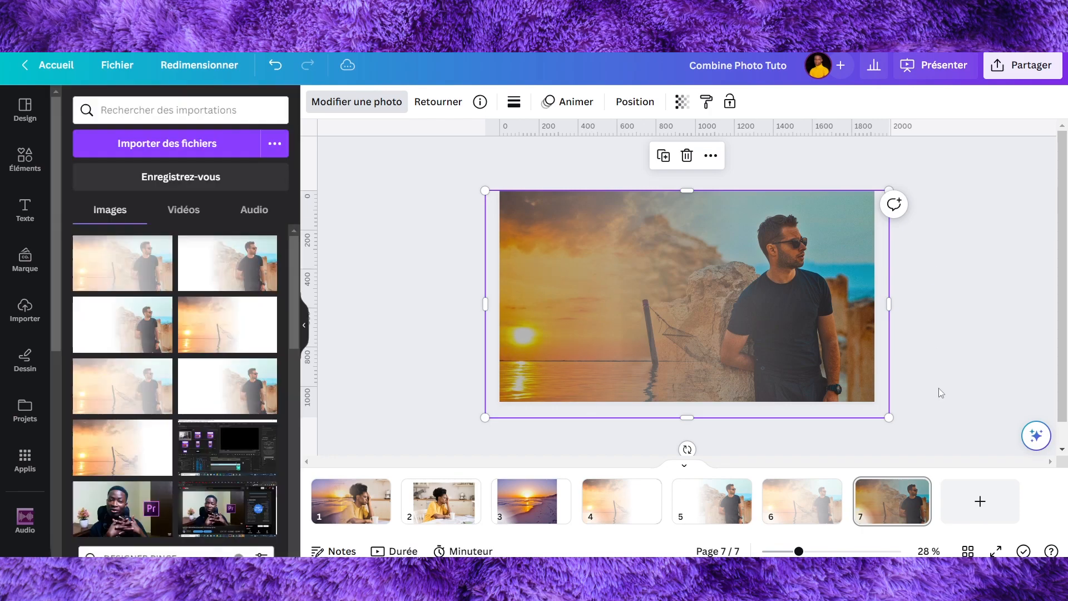
left_click(988, 306)
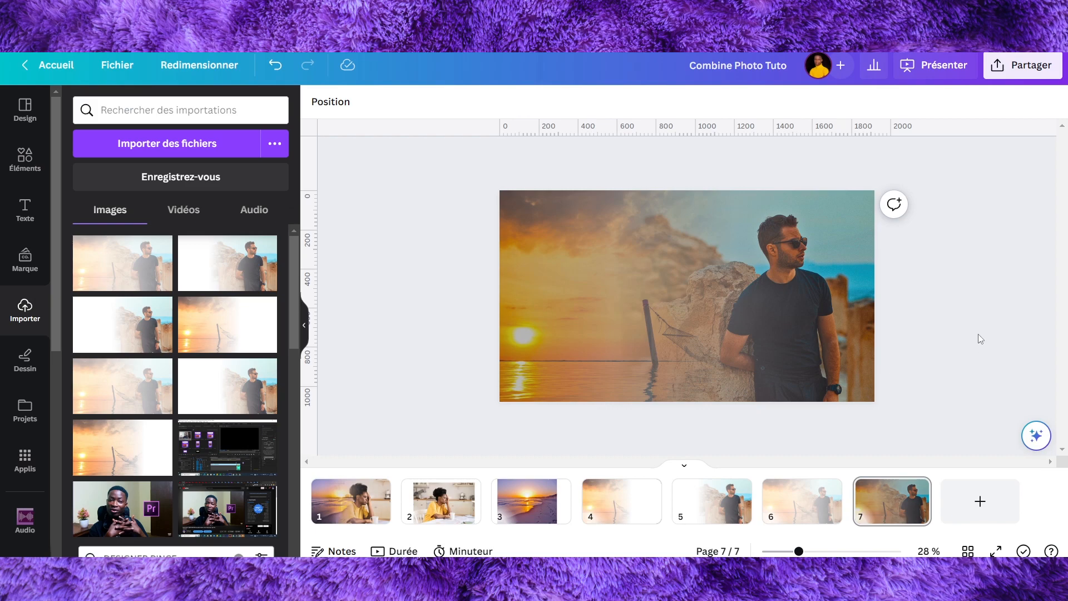
left_click(996, 551)
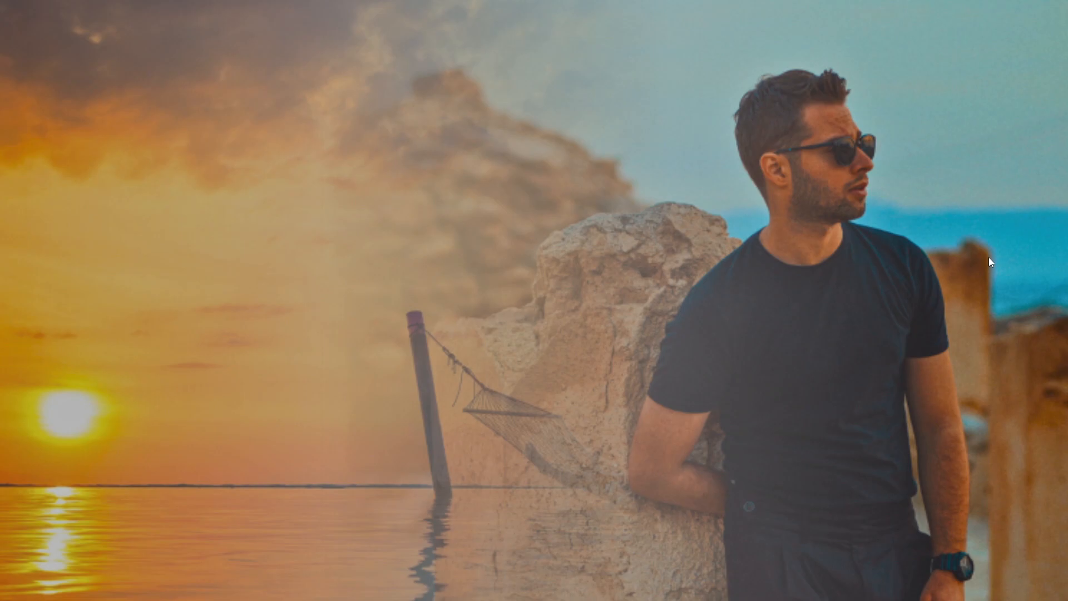
key("Escape")
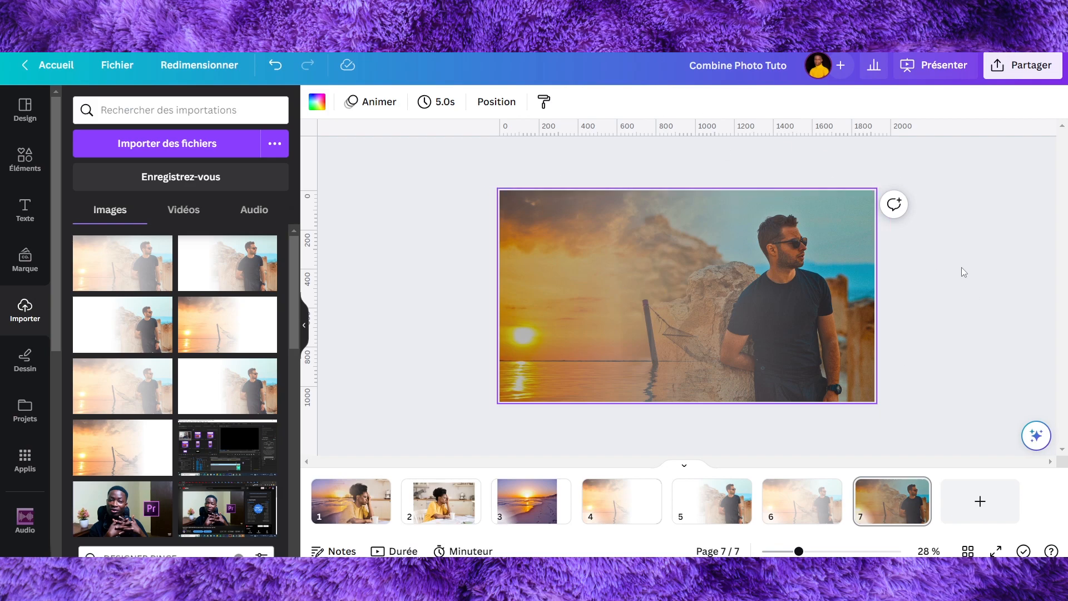
Download only page 7 of the design as a PNG at size 1 (1920 × 1080 px).
left_click(1022, 66)
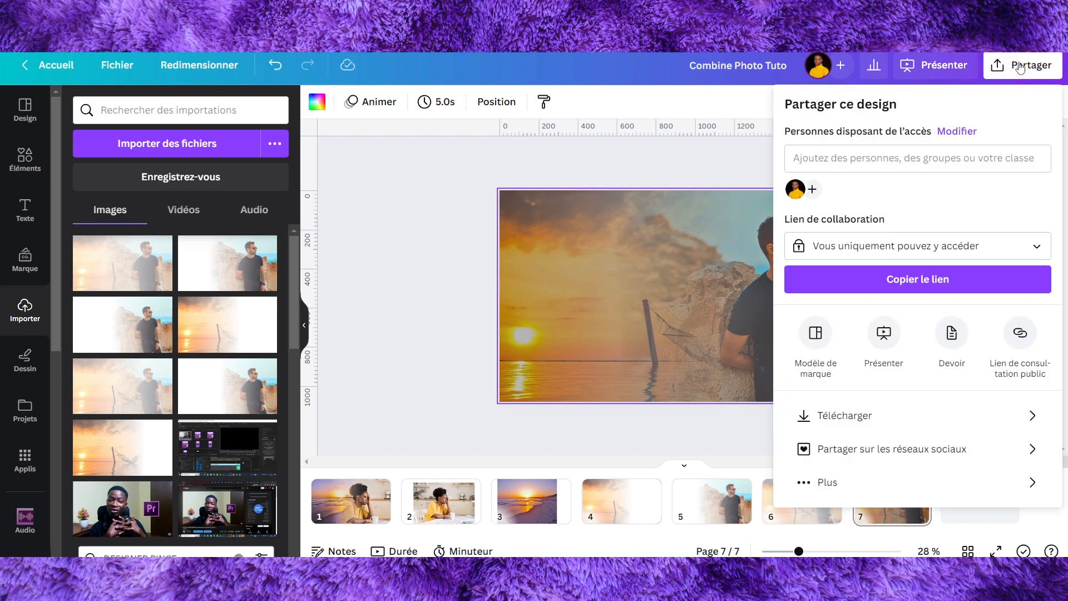
left_click(832, 414)
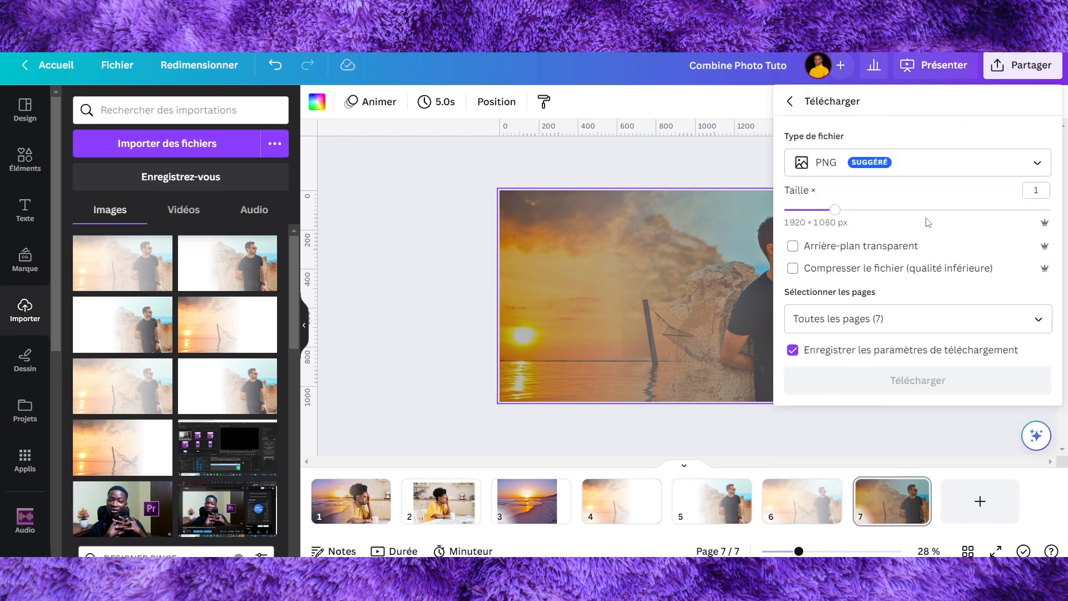
left_click(859, 314)
left_click(1006, 104)
scroll(922, 209, "down", 5)
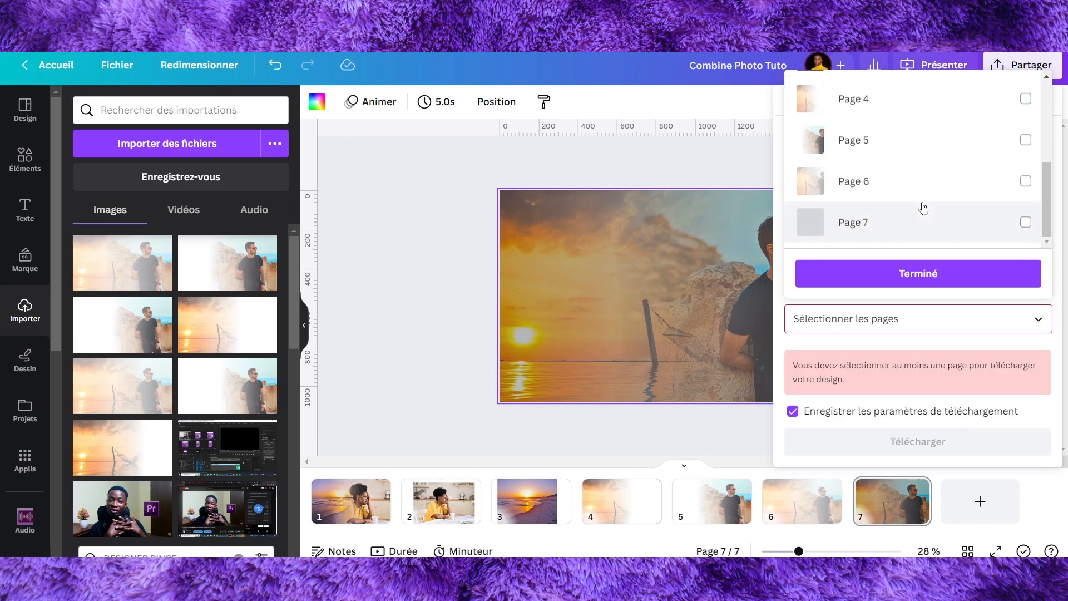
left_click(904, 225)
left_click(918, 276)
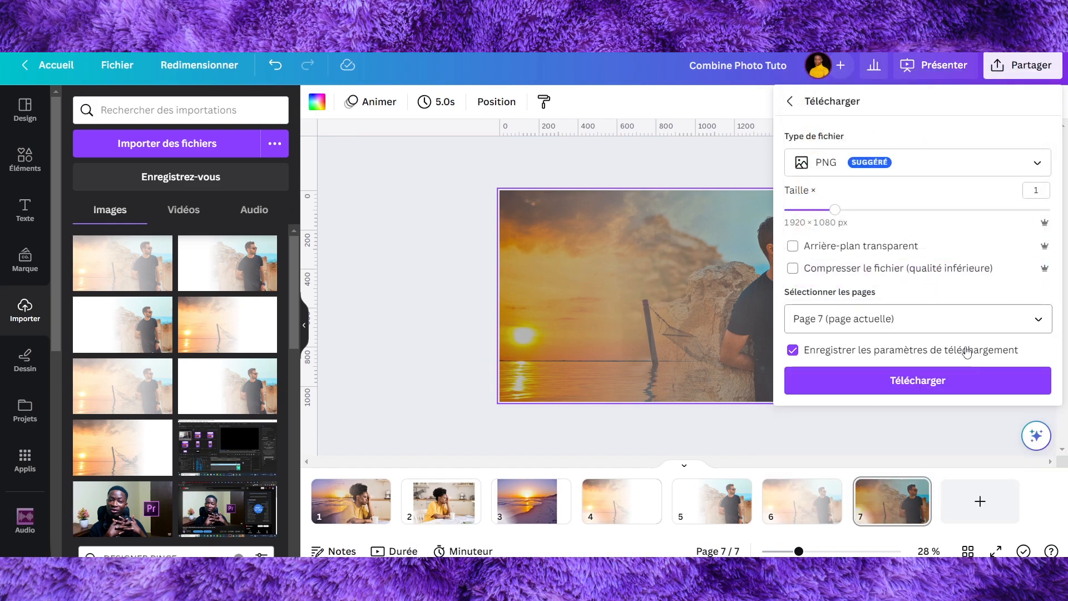
left_click(921, 394)
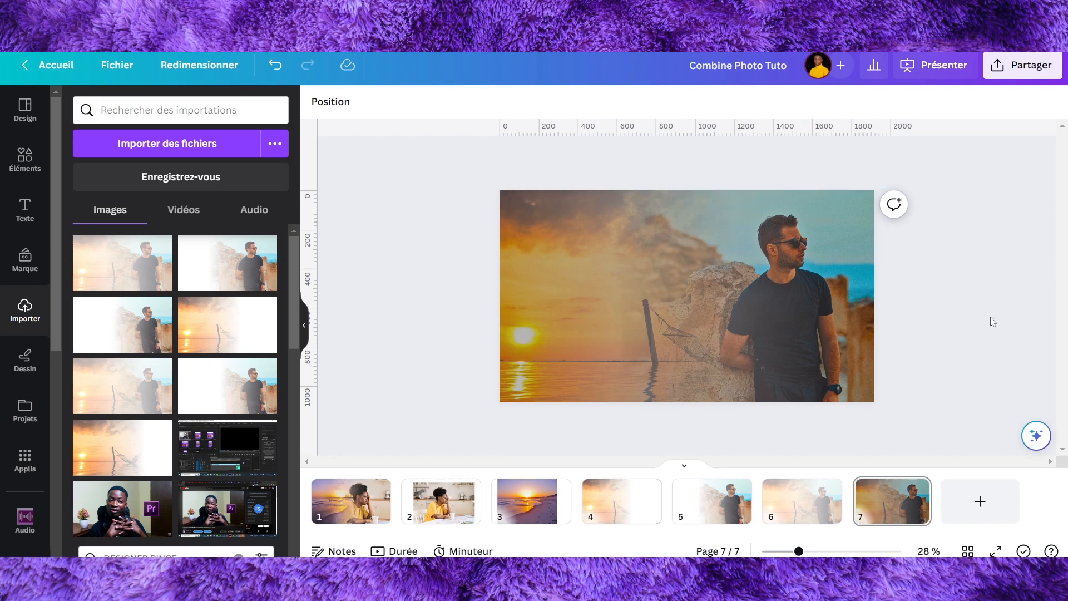
Compare the faded photo on page 5 with the blended image on page 7.
left_click(708, 487)
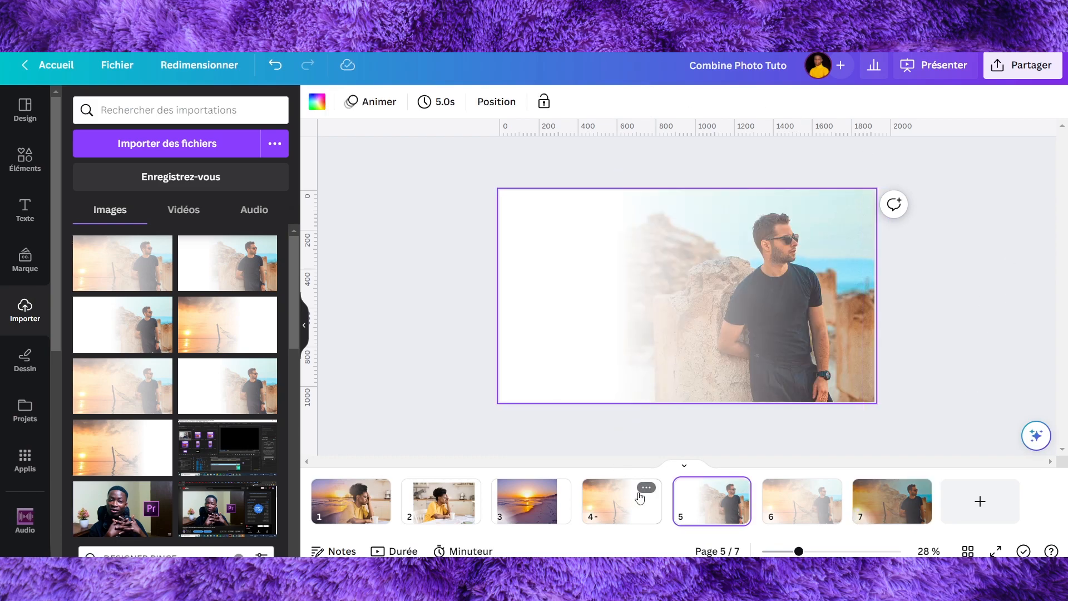
left_click(657, 517)
left_click(697, 511)
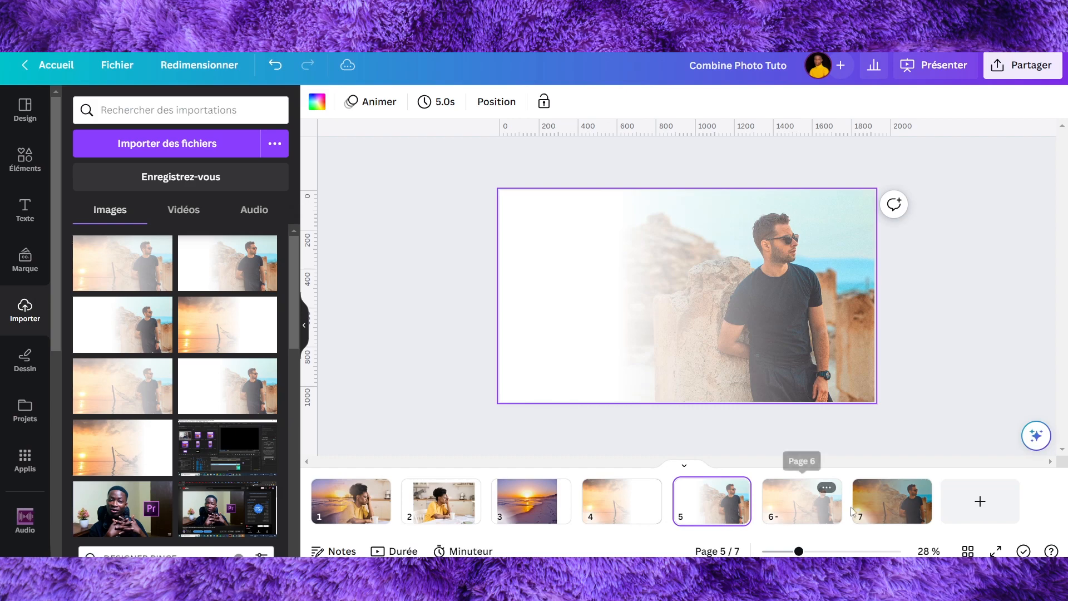
left_click(891, 510)
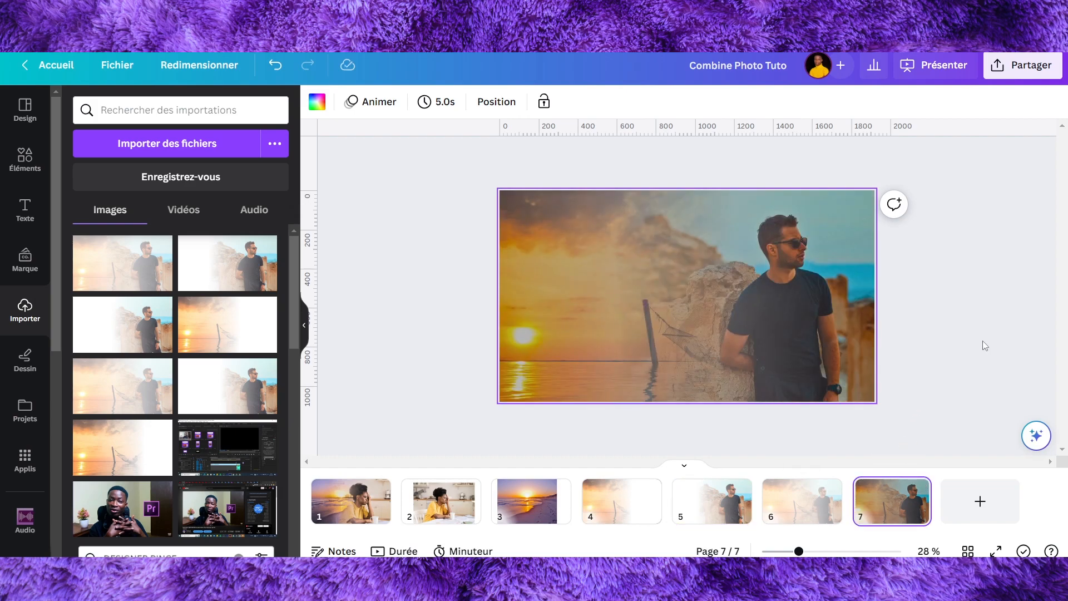